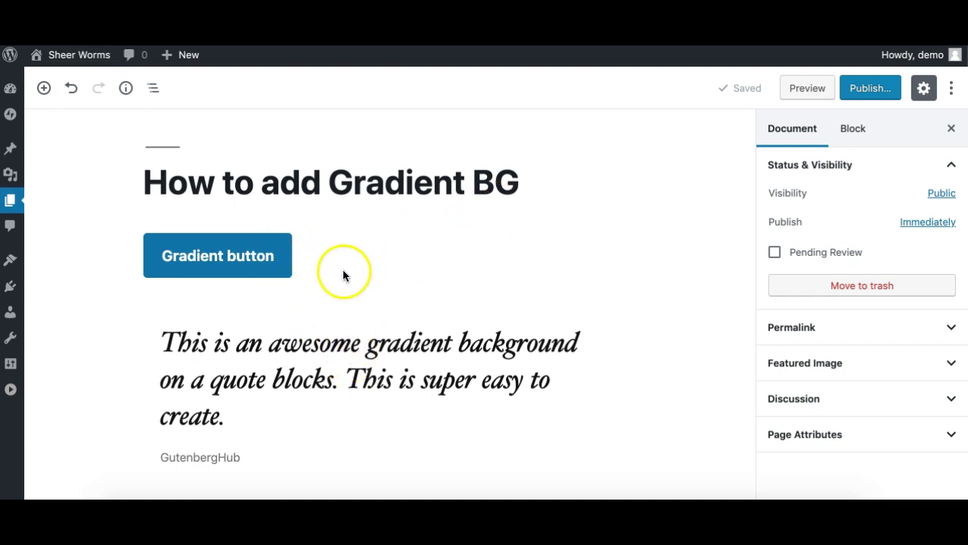
Inspect the custom background color option of the Gradient button block
{"action": "left_click", "coordinate": [292, 253]}
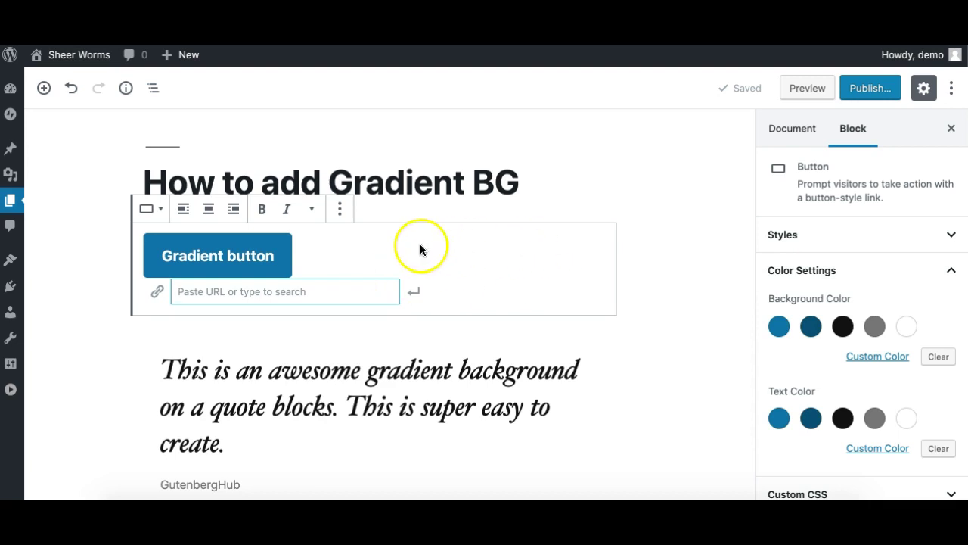
{"action": "left_click", "coordinate": [864, 358]}
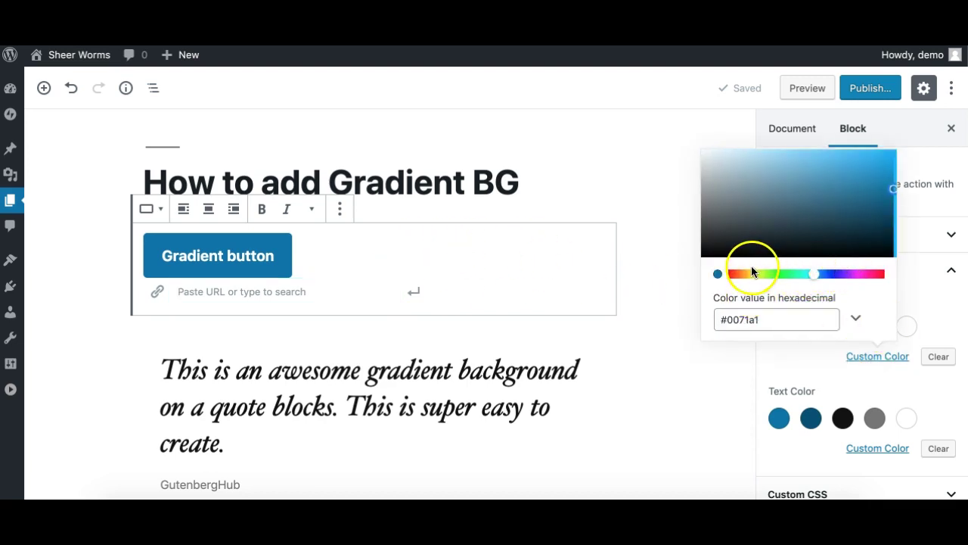
{"action": "left_click", "coordinate": [783, 360]}
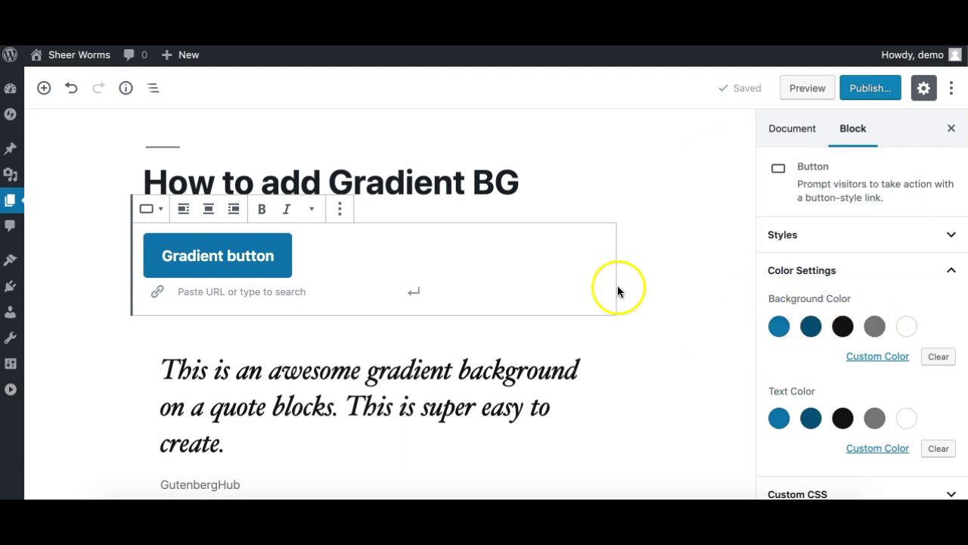
Check the quote block's settings and examine its available styles
{"action": "left_click", "coordinate": [355, 381]}
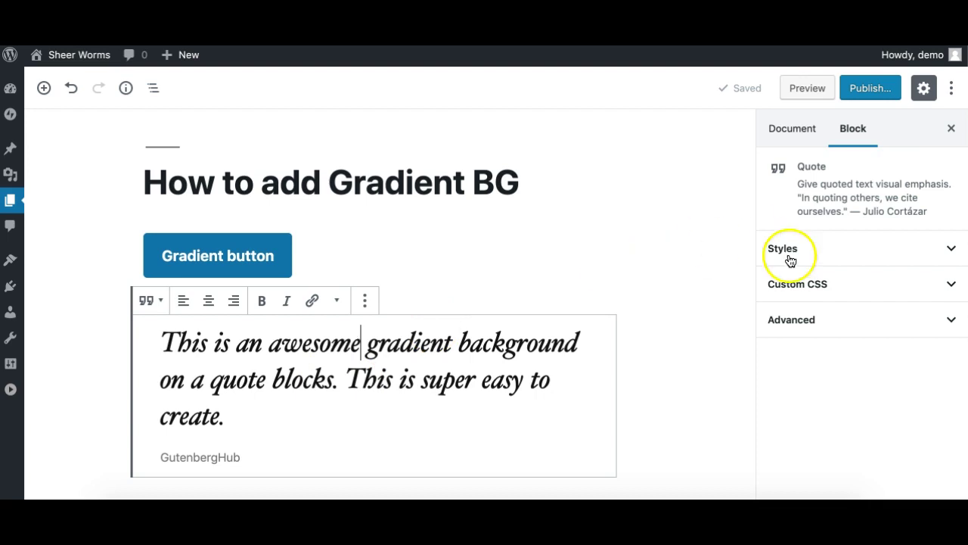
{"action": "left_click", "coordinate": [829, 249]}
{"action": "left_click", "coordinate": [829, 249]}
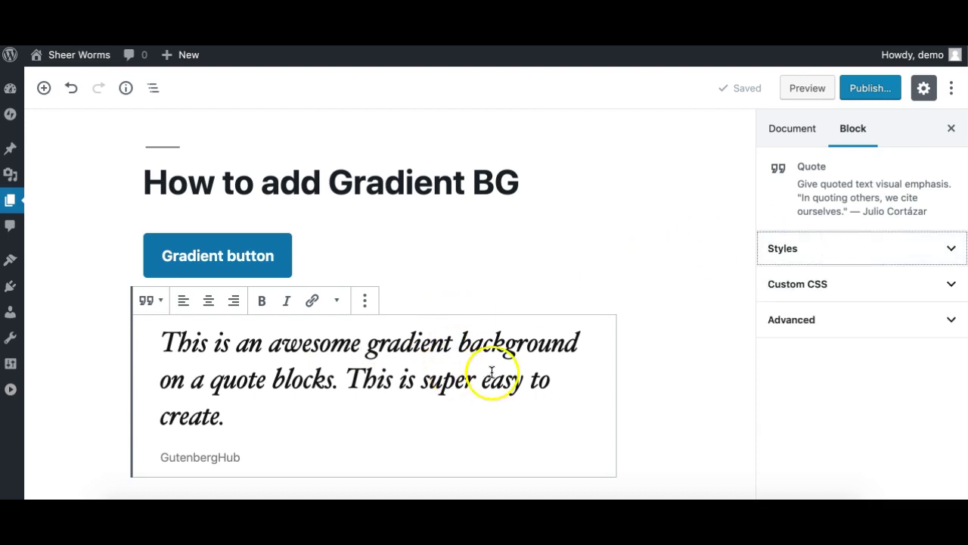
{"action": "left_click", "coordinate": [848, 294]}
{"action": "left_click", "coordinate": [847, 289]}
{"action": "left_click", "coordinate": [853, 257]}
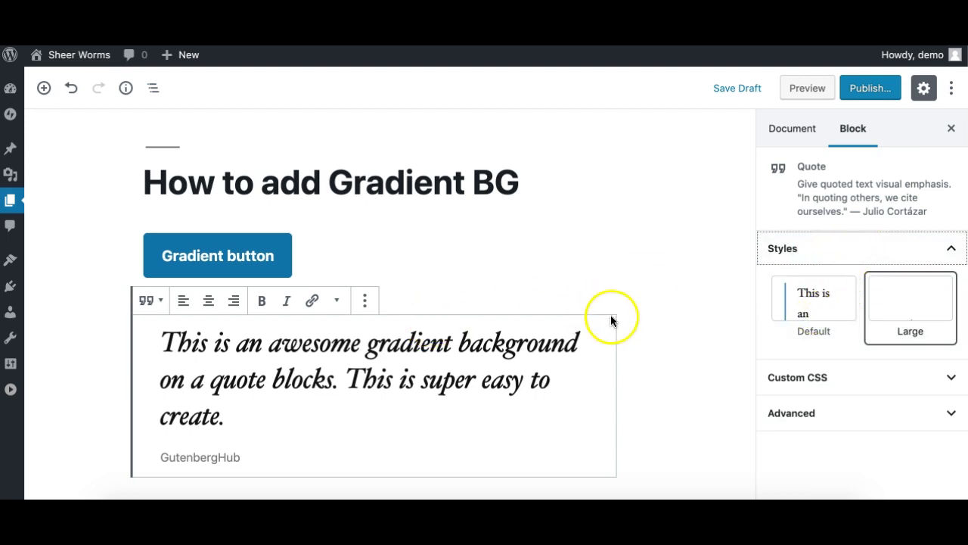
Examine the background color settings of the Media & Text block below the quote
{"action": "scroll", "coordinate": [553, 374], "scroll_direction": "down", "scroll_amount": 5}
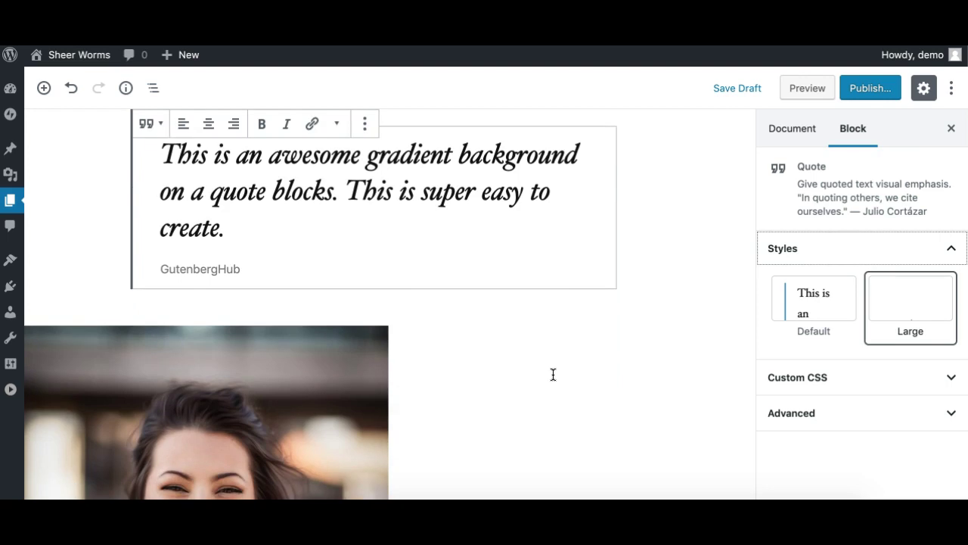
{"action": "left_click", "coordinate": [398, 340]}
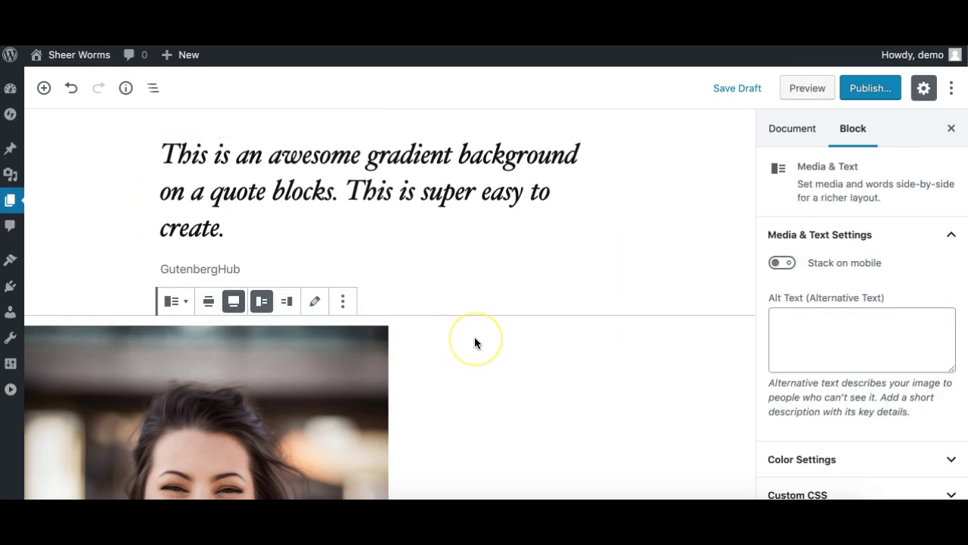
{"action": "scroll", "coordinate": [532, 374], "scroll_direction": "down", "scroll_amount": 3}
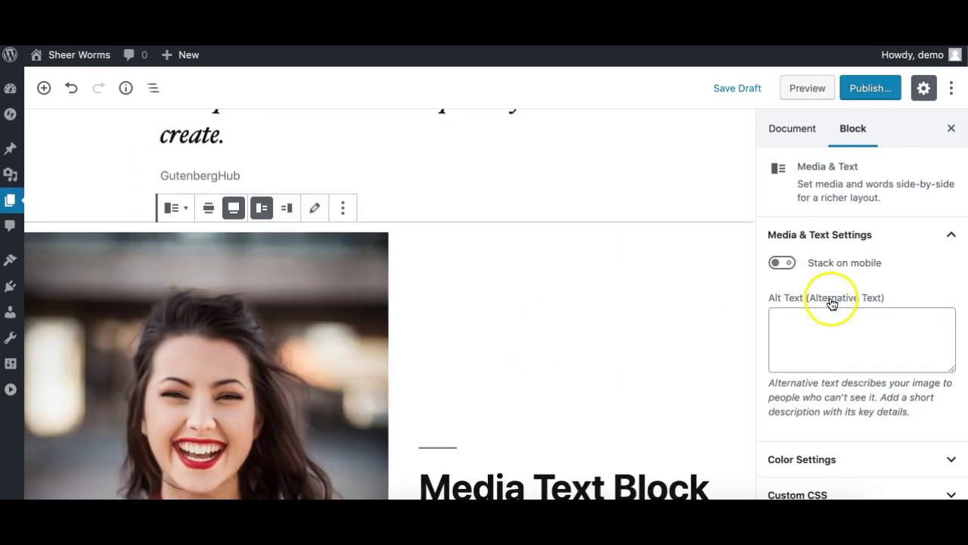
{"action": "scroll", "coordinate": [831, 318], "scroll_direction": "down", "scroll_amount": 1}
{"action": "left_click", "coordinate": [821, 418]}
{"action": "scroll", "coordinate": [850, 409], "scroll_direction": "down", "scroll_amount": 2}
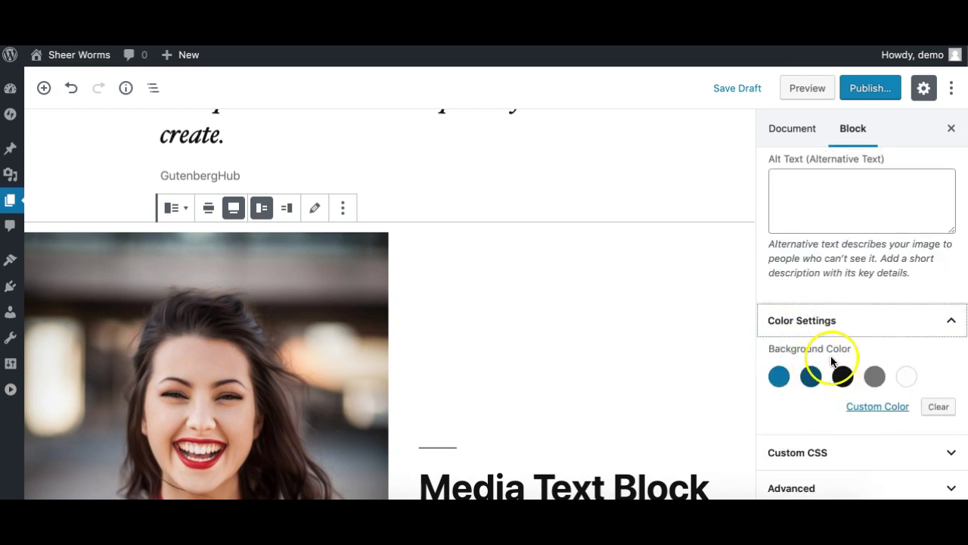
{"action": "left_click", "coordinate": [659, 192]}
{"action": "scroll", "coordinate": [474, 234], "scroll_direction": "up", "scroll_amount": 5}
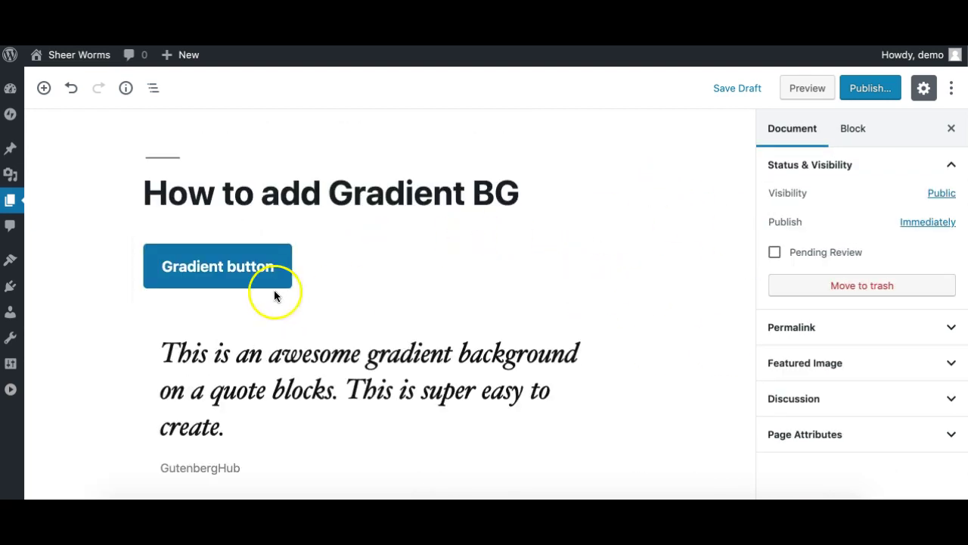
Switch to the CSS Gradient website and look over its gradient preview, color controls and stops
{"action": "left_click", "coordinate": [398, 354]}
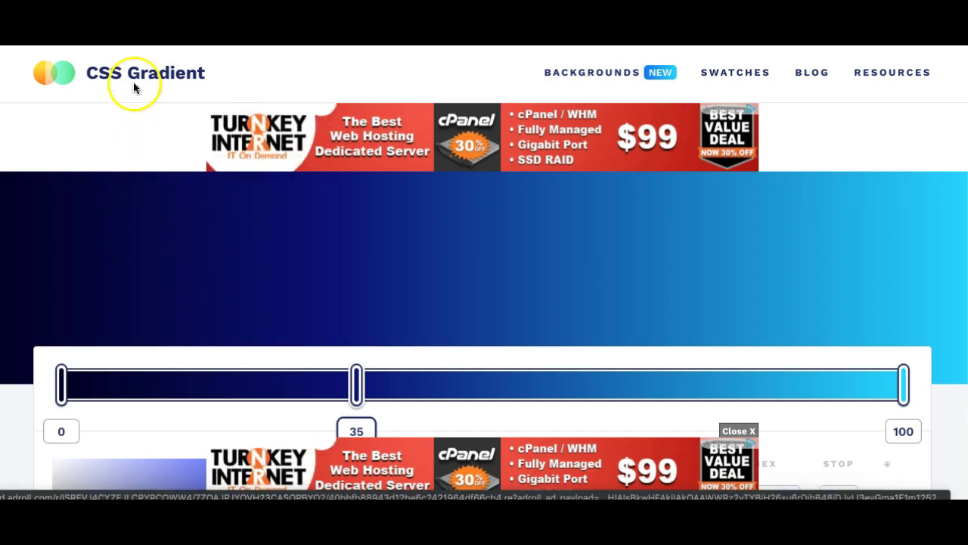
{"action": "scroll", "coordinate": [194, 291], "scroll_direction": "down", "scroll_amount": 2}
{"action": "scroll", "coordinate": [195, 291], "scroll_direction": "up", "scroll_amount": 2}
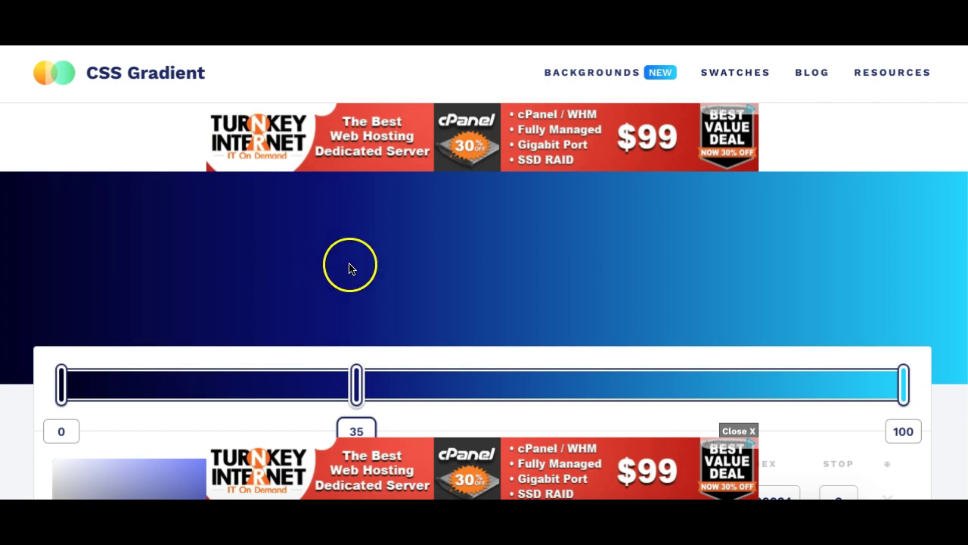
{"action": "scroll", "coordinate": [348, 272], "scroll_direction": "down", "scroll_amount": 3}
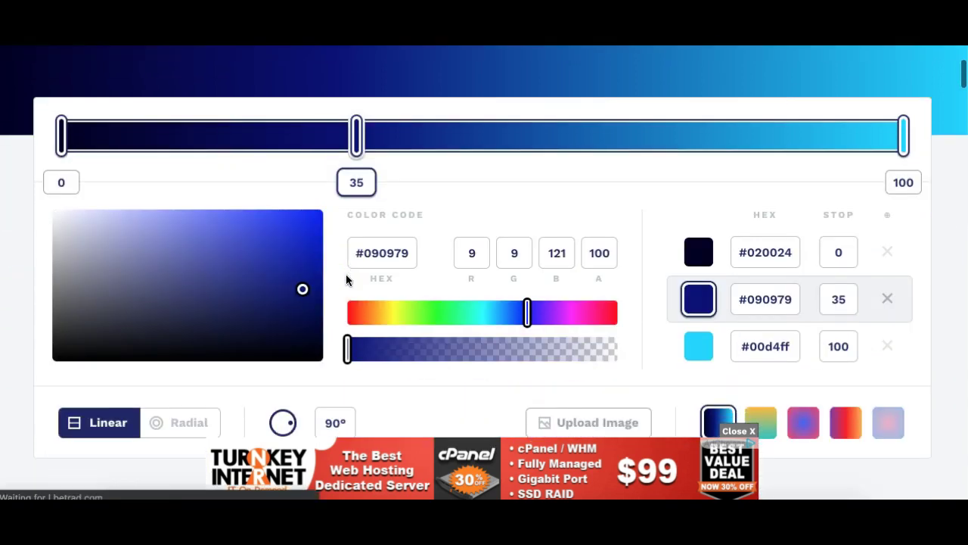
{"action": "scroll", "coordinate": [426, 295], "scroll_direction": "down", "scroll_amount": 1}
{"action": "scroll", "coordinate": [426, 294], "scroll_direction": "up", "scroll_amount": 5}
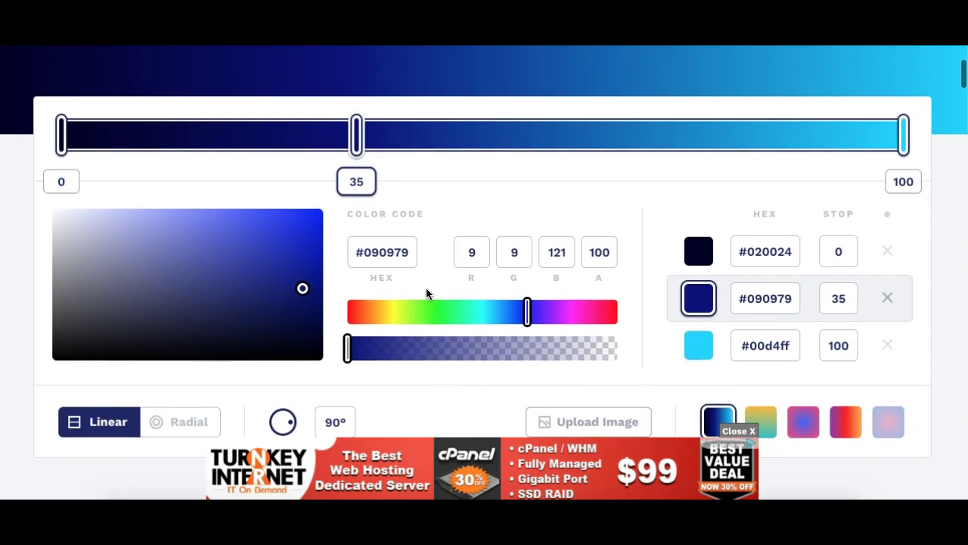
{"action": "scroll", "coordinate": [426, 295], "scroll_direction": "down", "scroll_amount": 2}
{"action": "scroll", "coordinate": [426, 284], "scroll_direction": "up", "scroll_amount": 1}
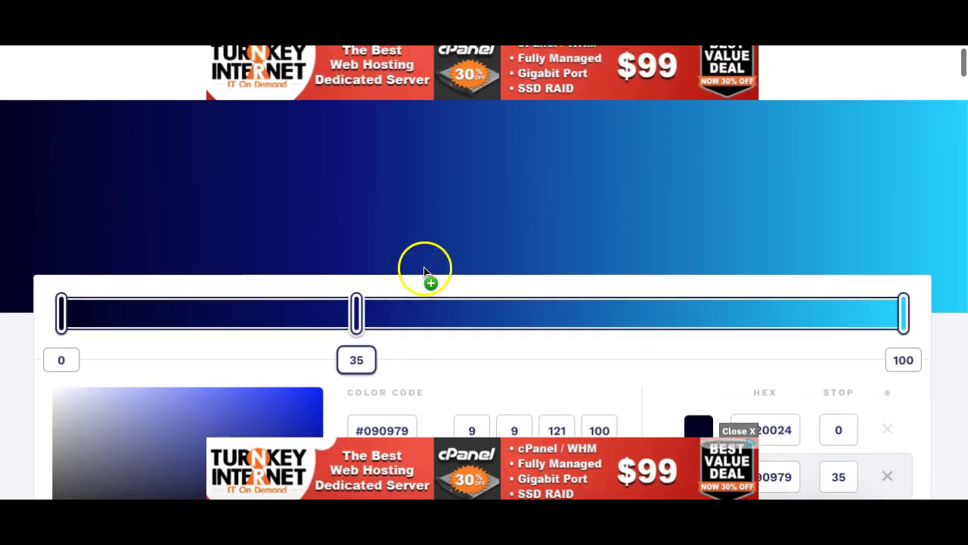
{"action": "scroll", "coordinate": [398, 309], "scroll_direction": "down", "scroll_amount": 1}
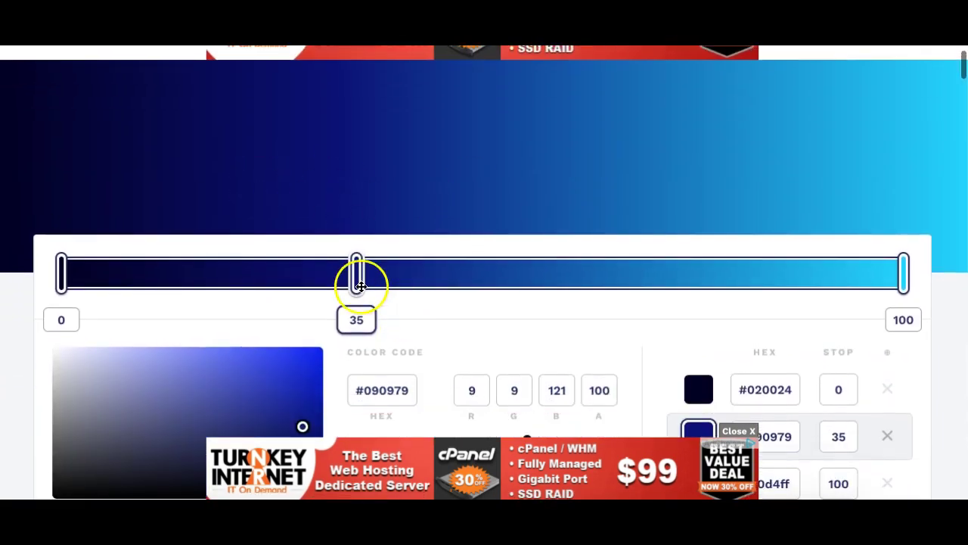
Move the gradient's middle color stop to position 42
{"action": "left_click_drag", "start_coordinate": [362, 278], "coordinate": [419, 273]}
{"action": "scroll", "coordinate": [419, 273], "scroll_direction": "down", "scroll_amount": 1}
{"action": "scroll", "coordinate": [419, 274], "scroll_direction": "up", "scroll_amount": 1}
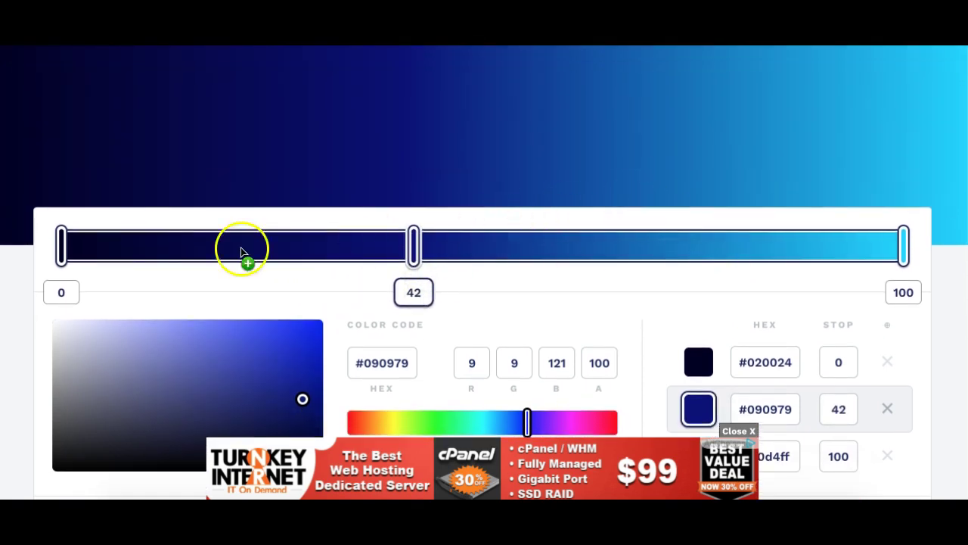
Darken the gradient's first color stop to #020114, and reselect the middle stop
{"action": "left_click", "coordinate": [58, 248]}
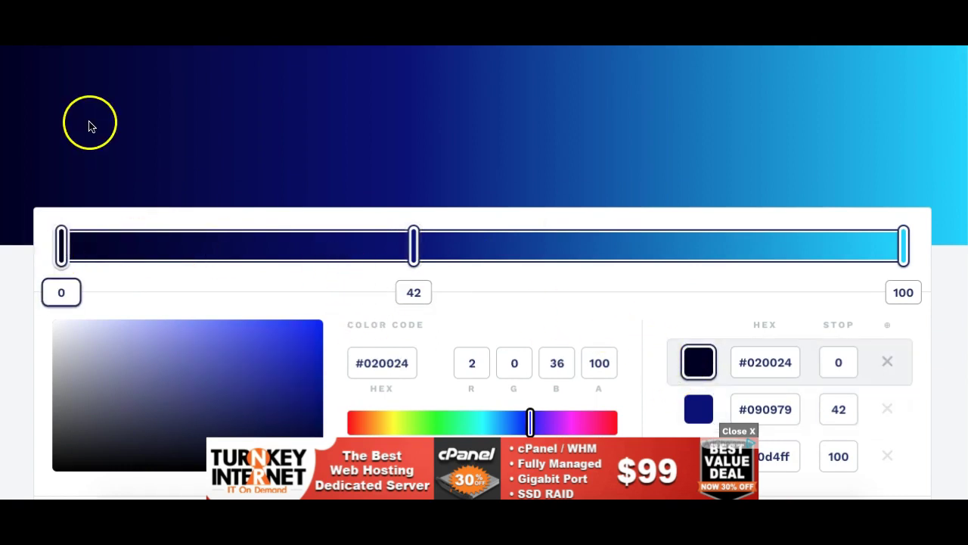
{"action": "scroll", "coordinate": [217, 314], "scroll_direction": "down", "scroll_amount": 1}
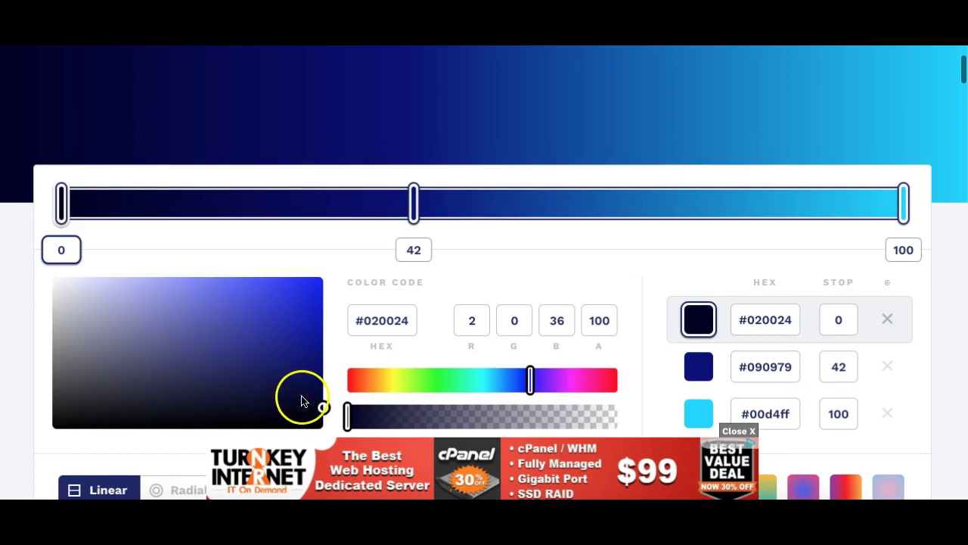
{"action": "left_click_drag", "start_coordinate": [308, 395], "coordinate": [308, 425]}
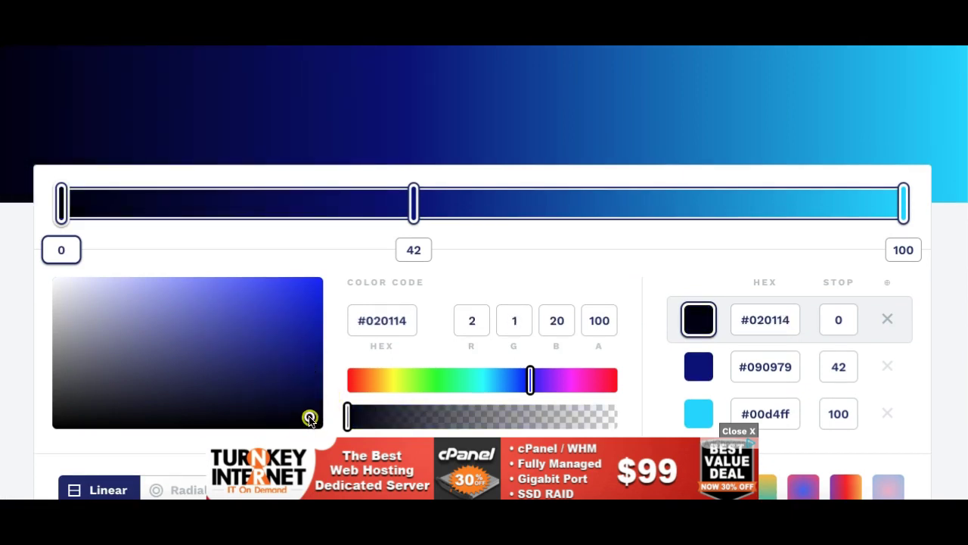
{"action": "mouse_move", "coordinate": [417, 208]}
{"action": "left_mouse_down"}
{"action": "mouse_move", "coordinate": [456, 209]}
{"action": "mouse_move", "coordinate": [417, 210]}
{"action": "left_mouse_up"}
Try the teal-orange and blue-pink preset gradients, and return to the dark blue to cyan gradient
{"action": "scroll", "coordinate": [593, 257], "scroll_direction": "down", "scroll_amount": 2}
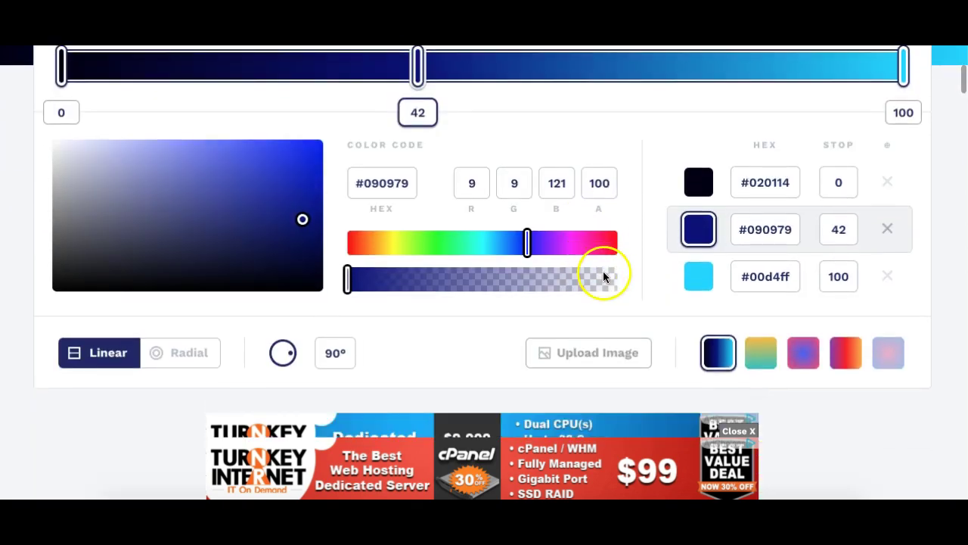
{"action": "left_click", "coordinate": [765, 374]}
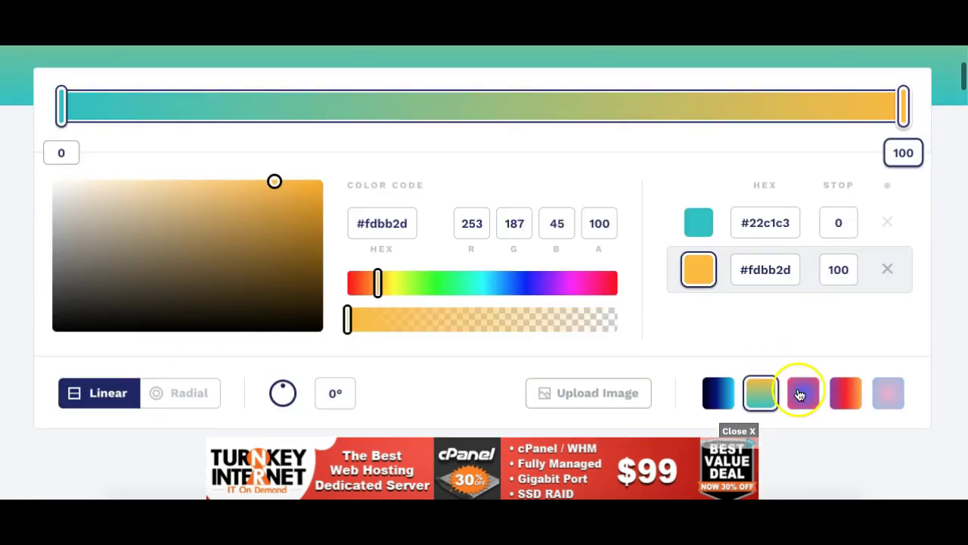
{"action": "left_click", "coordinate": [800, 394]}
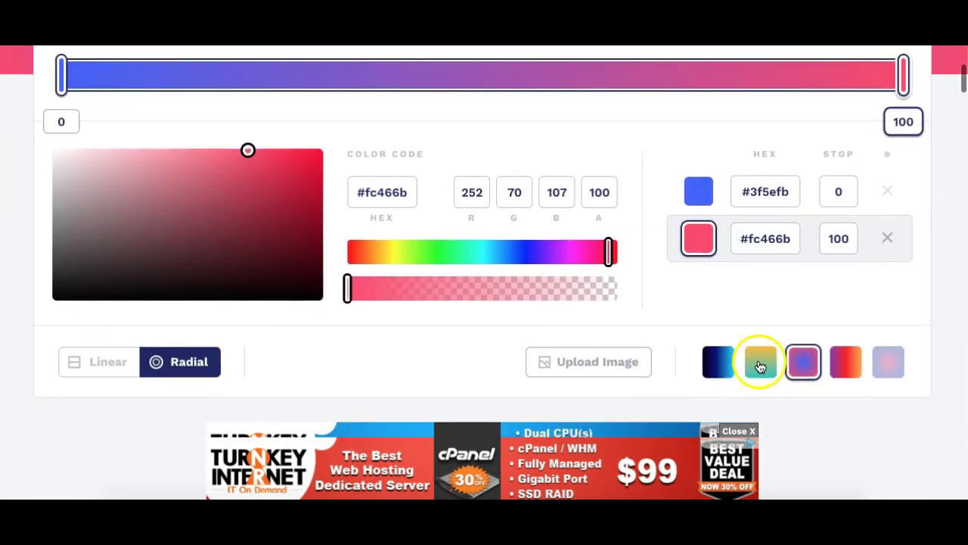
{"action": "left_click", "coordinate": [760, 367]}
{"action": "left_click", "coordinate": [717, 360]}
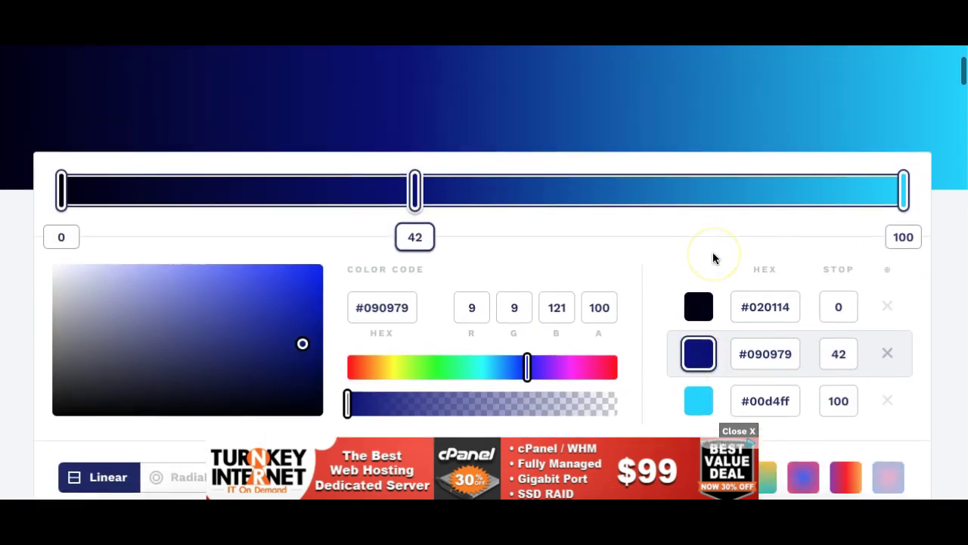
Preview the gradient as radial and set it back to linear
{"action": "scroll", "coordinate": [512, 230], "scroll_direction": "down", "scroll_amount": 2}
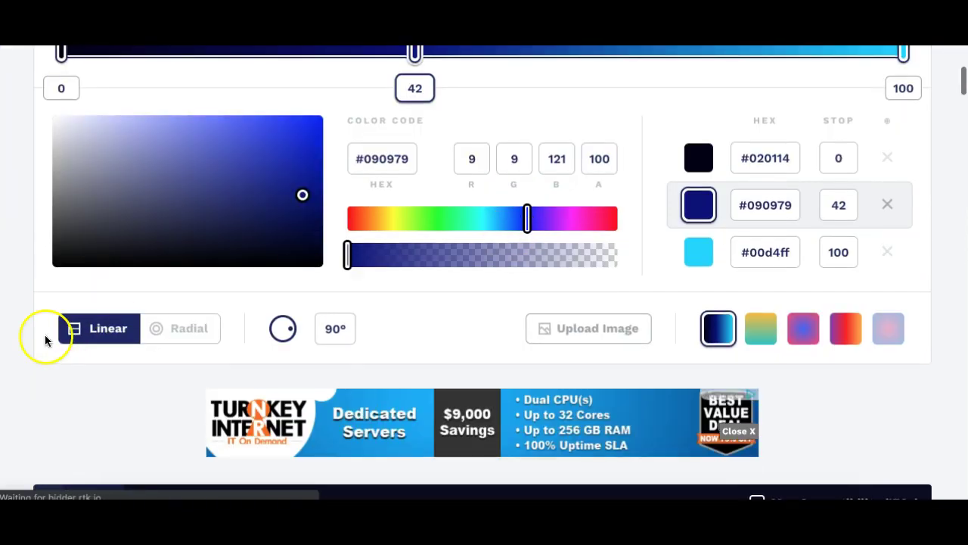
{"action": "left_click", "coordinate": [173, 328]}
{"action": "scroll", "coordinate": [173, 328], "scroll_direction": "up", "scroll_amount": 3}
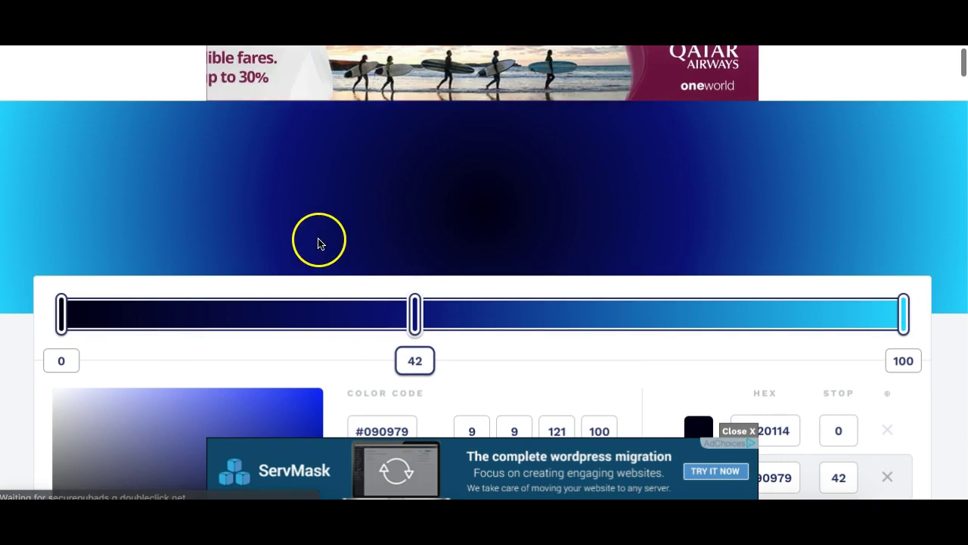
{"action": "scroll", "coordinate": [333, 287], "scroll_direction": "down", "scroll_amount": 3}
{"action": "left_click", "coordinate": [108, 324]}
{"action": "scroll", "coordinate": [270, 324], "scroll_direction": "up", "scroll_amount": 2}
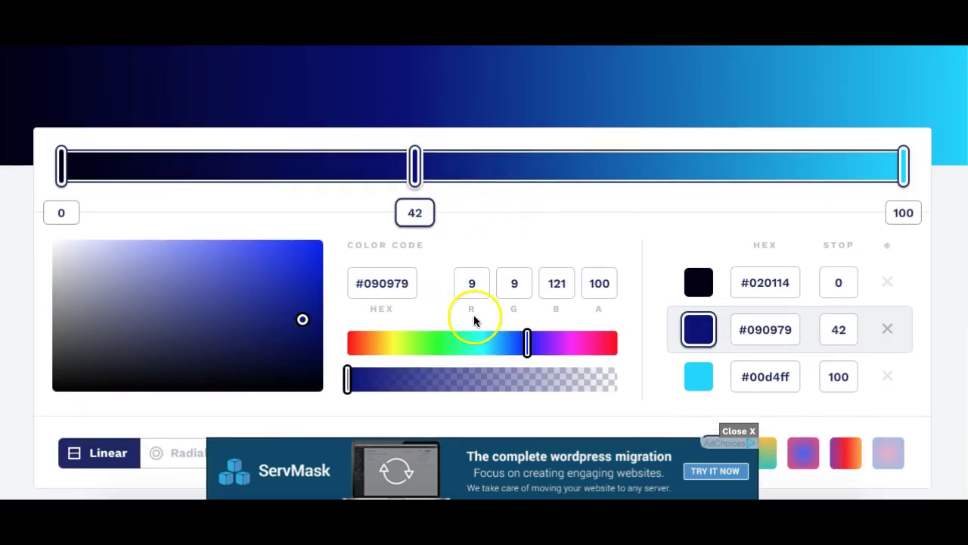
Review the edited gradient and open the CSS Gradient Swatches page
{"action": "scroll", "coordinate": [474, 321], "scroll_direction": "up", "scroll_amount": 1}
{"action": "scroll", "coordinate": [530, 223], "scroll_direction": "up", "scroll_amount": 3}
{"action": "scroll", "coordinate": [531, 221], "scroll_direction": "down", "scroll_amount": 2}
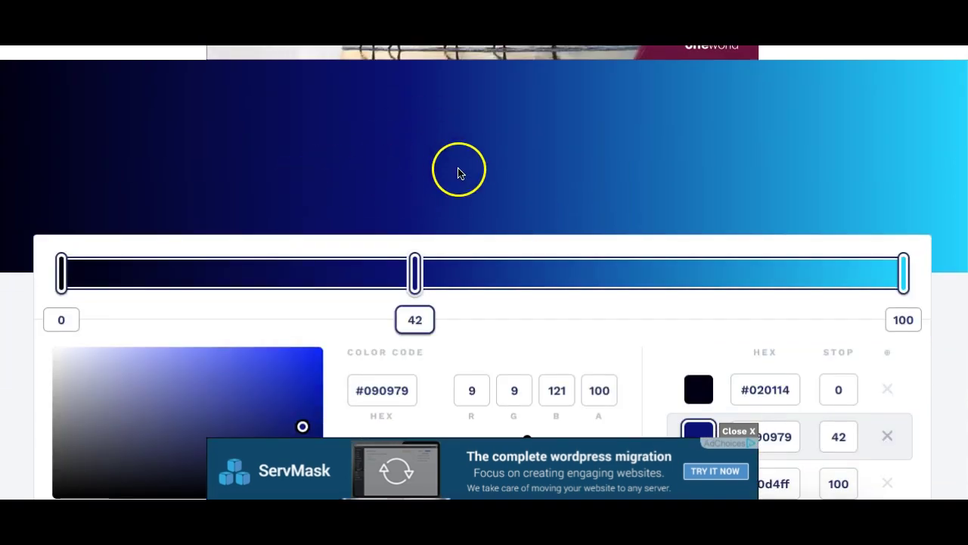
{"action": "scroll", "coordinate": [469, 249], "scroll_direction": "down", "scroll_amount": 2}
{"action": "scroll", "coordinate": [470, 249], "scroll_direction": "up", "scroll_amount": 3}
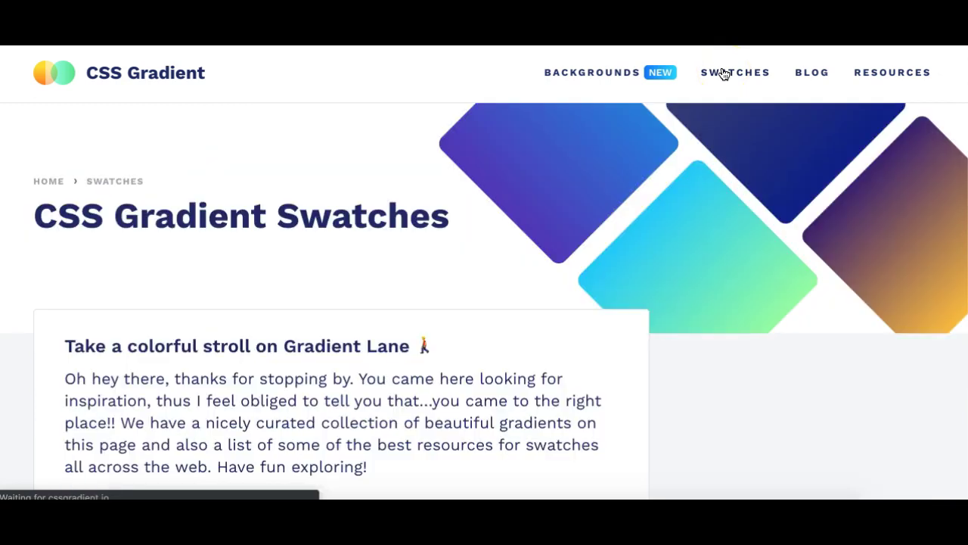
Browse the collection of ready-made gradient swatches
{"action": "scroll", "coordinate": [648, 361], "scroll_direction": "down", "scroll_amount": 4}
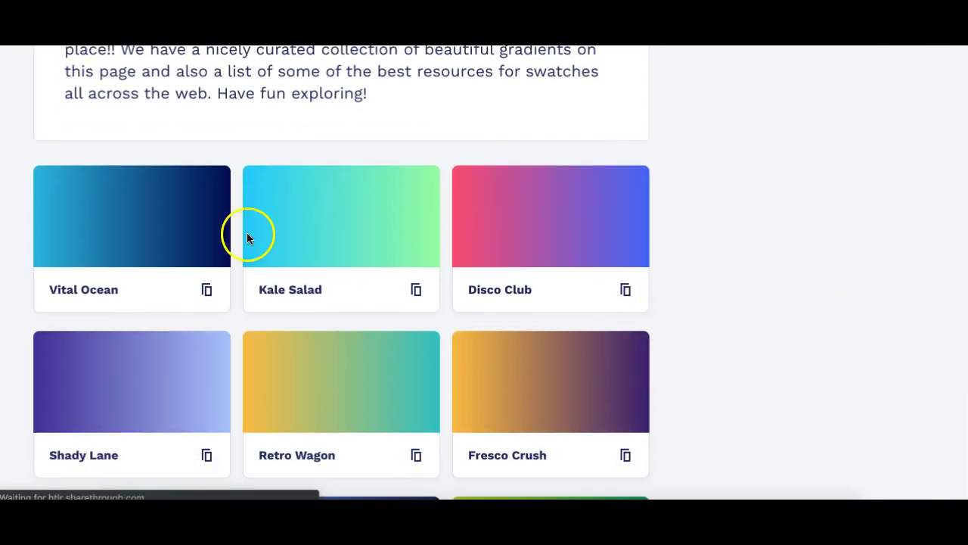
{"action": "scroll", "coordinate": [160, 368], "scroll_direction": "down", "scroll_amount": 2}
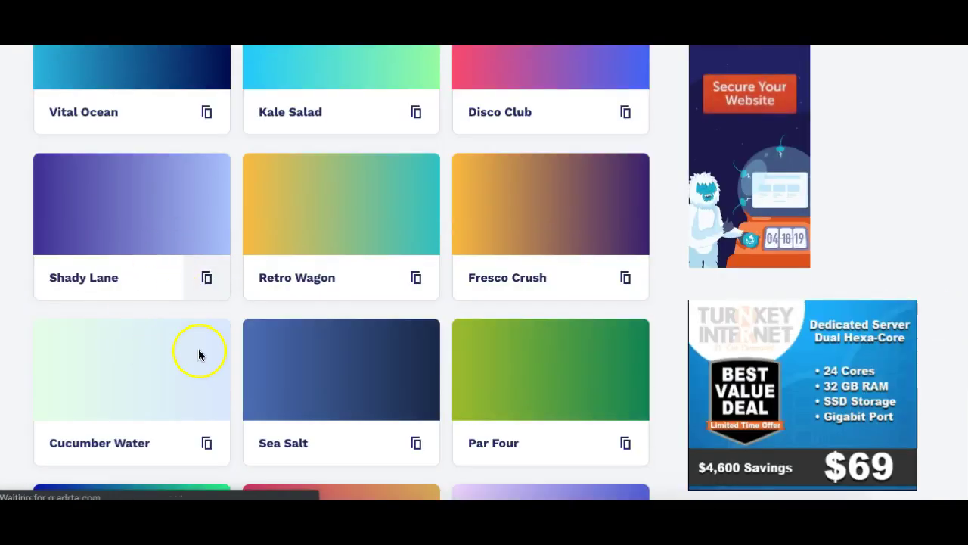
{"action": "scroll", "coordinate": [199, 355], "scroll_direction": "down", "scroll_amount": 3}
{"action": "scroll", "coordinate": [199, 354], "scroll_direction": "up", "scroll_amount": 1}
{"action": "scroll", "coordinate": [199, 353], "scroll_direction": "down", "scroll_amount": 3}
{"action": "scroll", "coordinate": [199, 355], "scroll_direction": "up", "scroll_amount": 7}
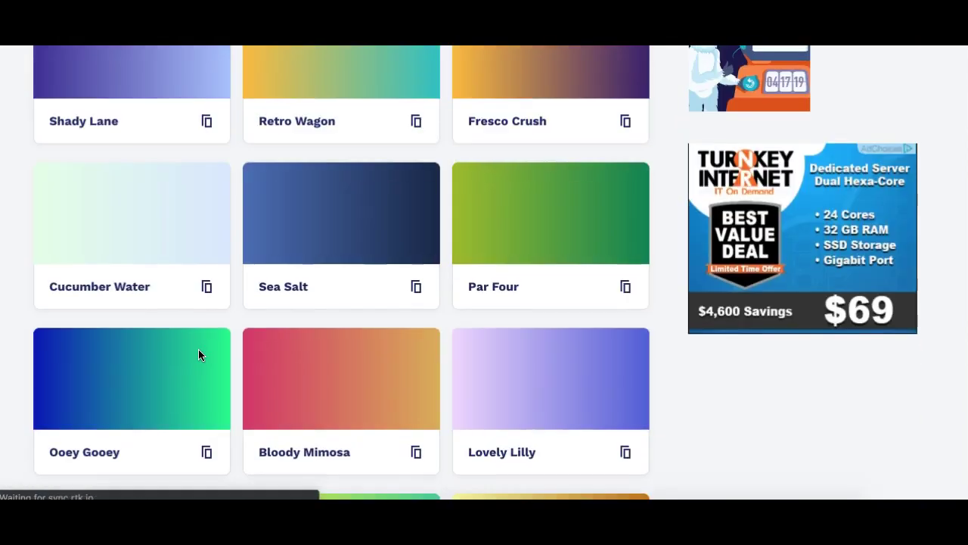
{"action": "scroll", "coordinate": [198, 355], "scroll_direction": "down", "scroll_amount": 12}
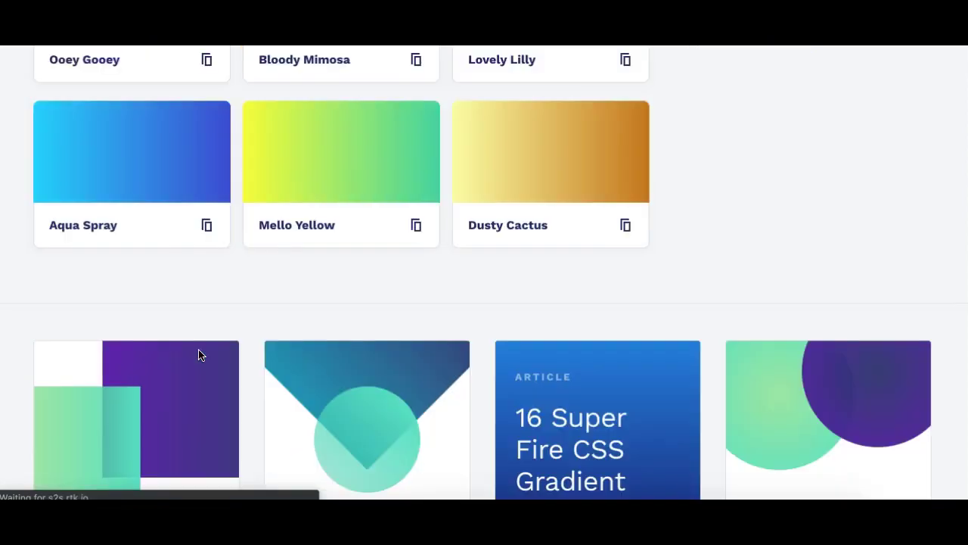
{"action": "scroll", "coordinate": [199, 355], "scroll_direction": "up", "scroll_amount": 4}
{"action": "scroll", "coordinate": [198, 352], "scroll_direction": "up", "scroll_amount": 4}
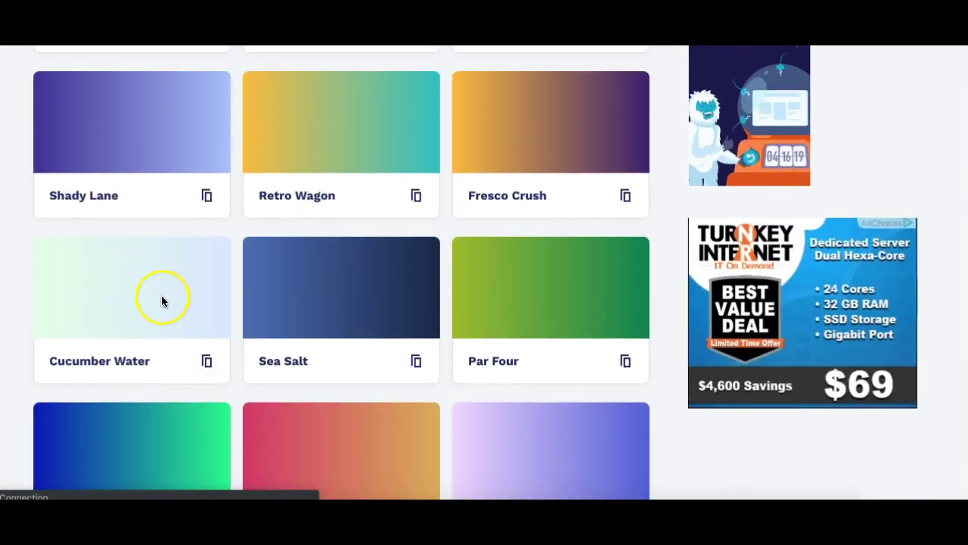
Copy the CSS of the Cucumber Water swatch and return to the gradient generator
{"action": "left_click", "coordinate": [207, 363]}
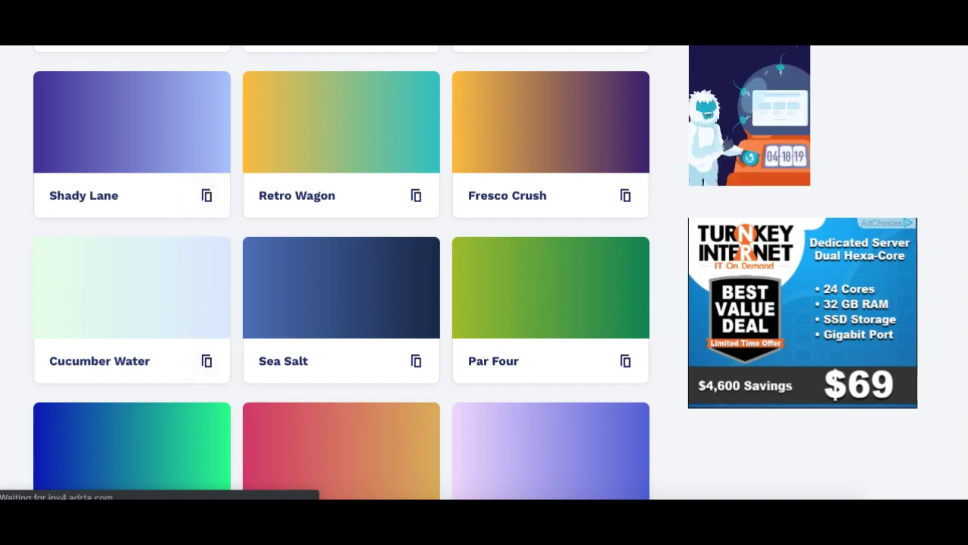
{"action": "left_click", "coordinate": [263, 197]}
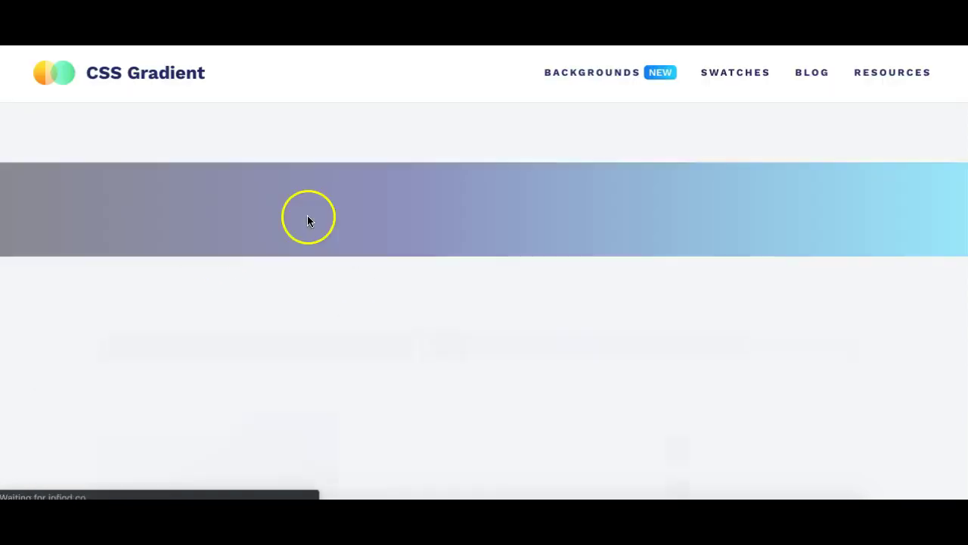
Review the generated CSS of the dark blue to cyan gradient and copy it to the clipboard
{"action": "scroll", "coordinate": [325, 310], "scroll_direction": "down", "scroll_amount": 8}
{"action": "scroll", "coordinate": [183, 197], "scroll_direction": "up", "scroll_amount": 2}
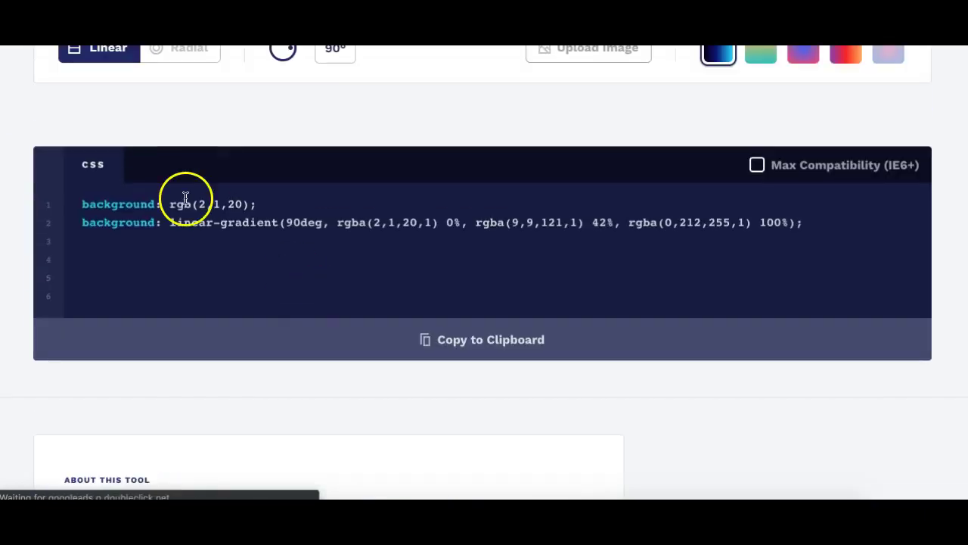
{"action": "left_click_drag", "start_coordinate": [80, 201], "coordinate": [251, 277]}
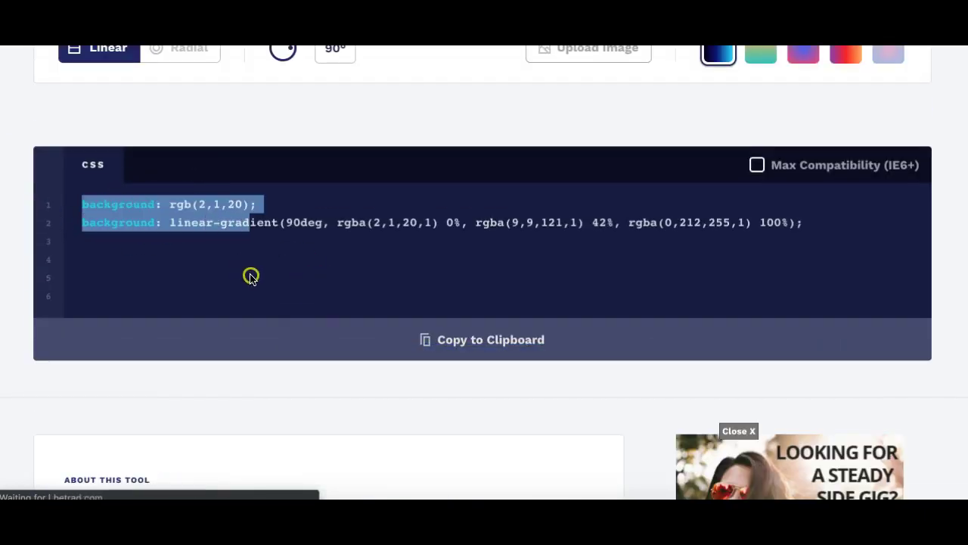
{"action": "left_click", "coordinate": [251, 277]}
{"action": "scroll", "coordinate": [276, 238], "scroll_direction": "up", "scroll_amount": 7}
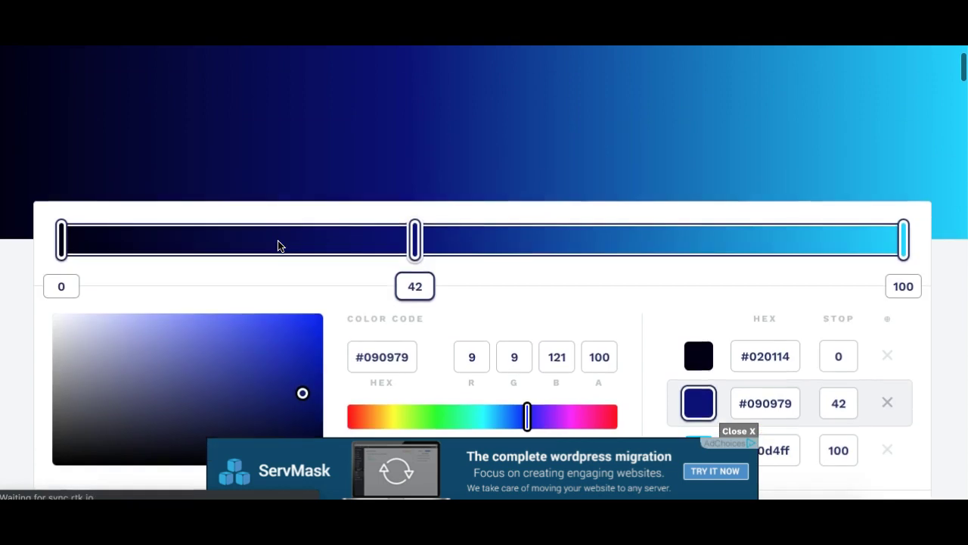
{"action": "scroll", "coordinate": [277, 245], "scroll_direction": "down", "scroll_amount": 7}
{"action": "left_click", "coordinate": [243, 210]}
{"action": "triple_click", "coordinate": [199, 145]}
{"action": "left_click", "coordinate": [208, 161]}
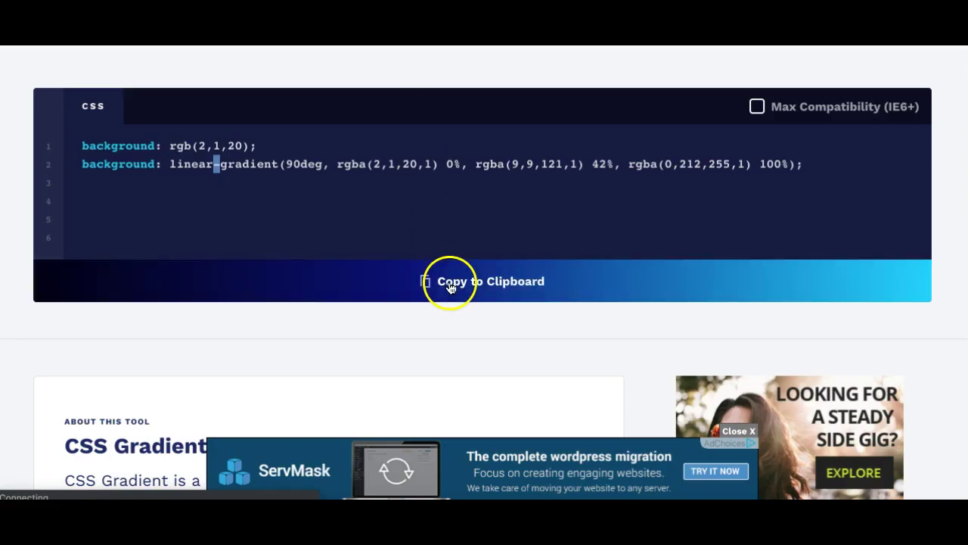
{"action": "left_click", "coordinate": [450, 286]}
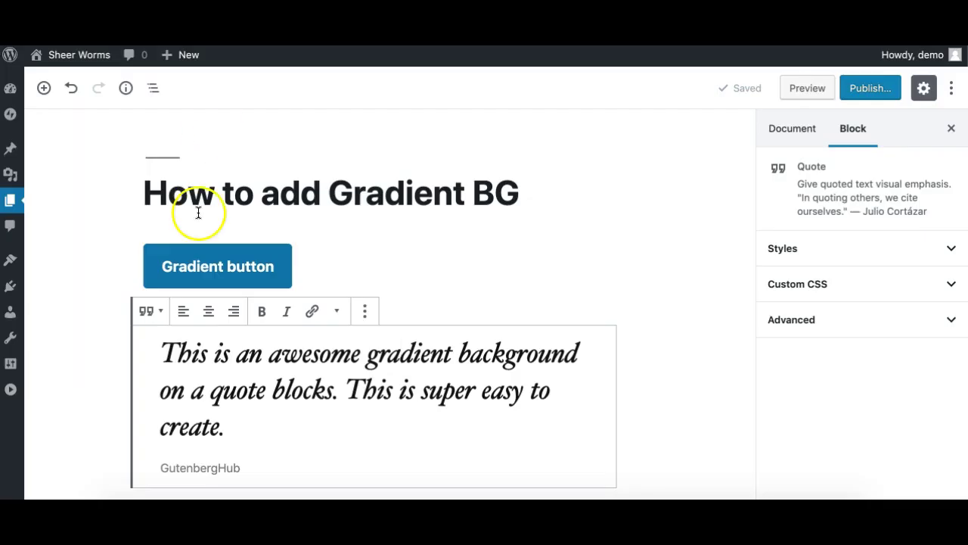
Switch to the WordPress editor and select the quote block below the Gradient button
{"action": "scroll", "coordinate": [234, 231], "scroll_direction": "down", "scroll_amount": 3}
{"action": "left_click", "coordinate": [267, 160]}
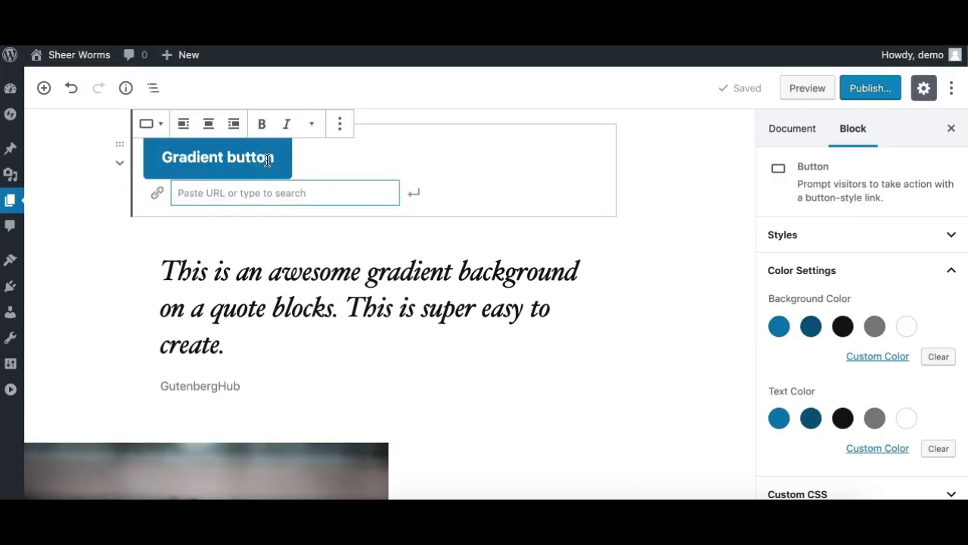
{"action": "left_click", "coordinate": [236, 274]}
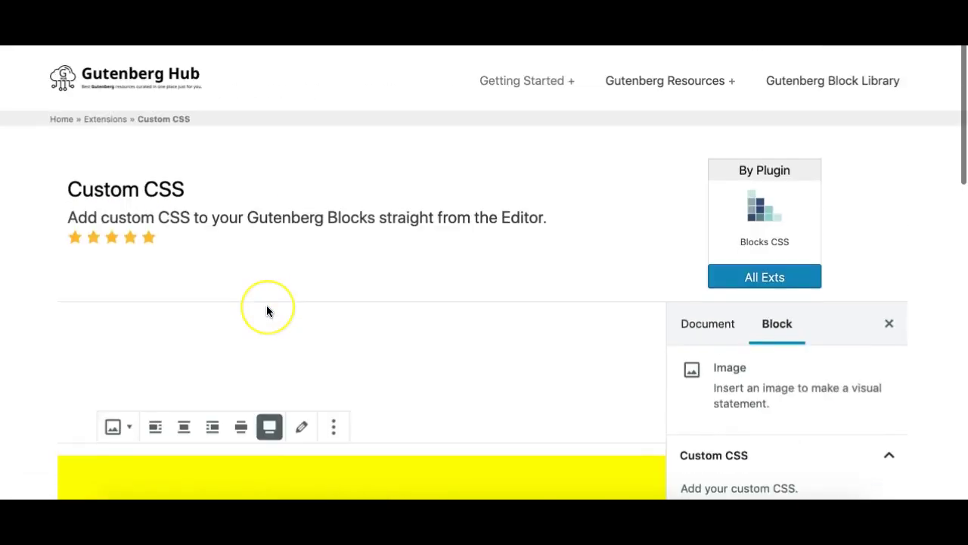
Review the Custom CSS extension page on Gutenberg Hub, including its example block styling
{"action": "scroll", "coordinate": [267, 306], "scroll_direction": "down", "scroll_amount": 10}
{"action": "scroll", "coordinate": [266, 306], "scroll_direction": "up", "scroll_amount": 5}
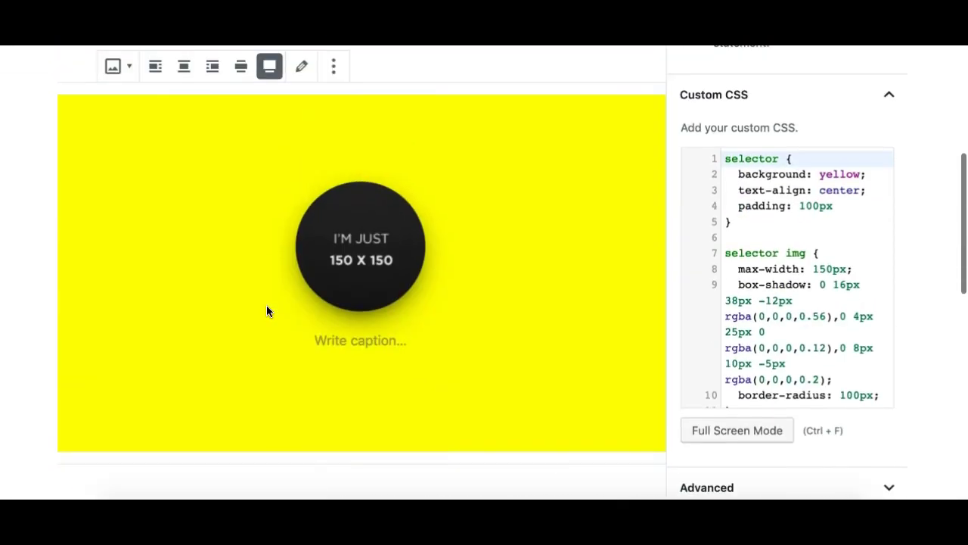
{"action": "scroll", "coordinate": [724, 242], "scroll_direction": "down", "scroll_amount": 5}
{"action": "scroll", "coordinate": [513, 60], "scroll_direction": "up", "scroll_amount": 1}
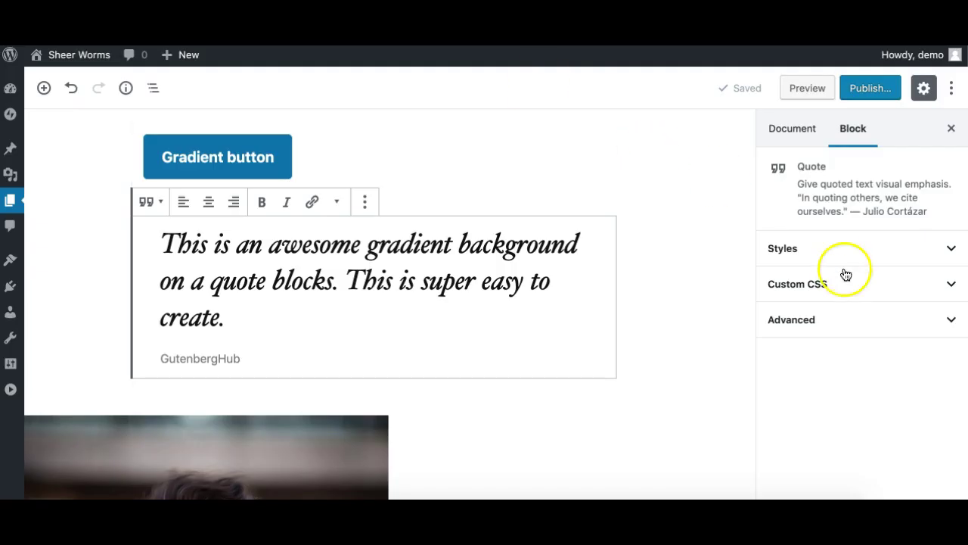
Paste the copied gradient background code inside the selector rule of the quote block's Custom CSS
{"action": "left_click", "coordinate": [845, 276]}
{"action": "scroll", "coordinate": [839, 320], "scroll_direction": "down", "scroll_amount": 2}
{"action": "left_click", "coordinate": [881, 276]}
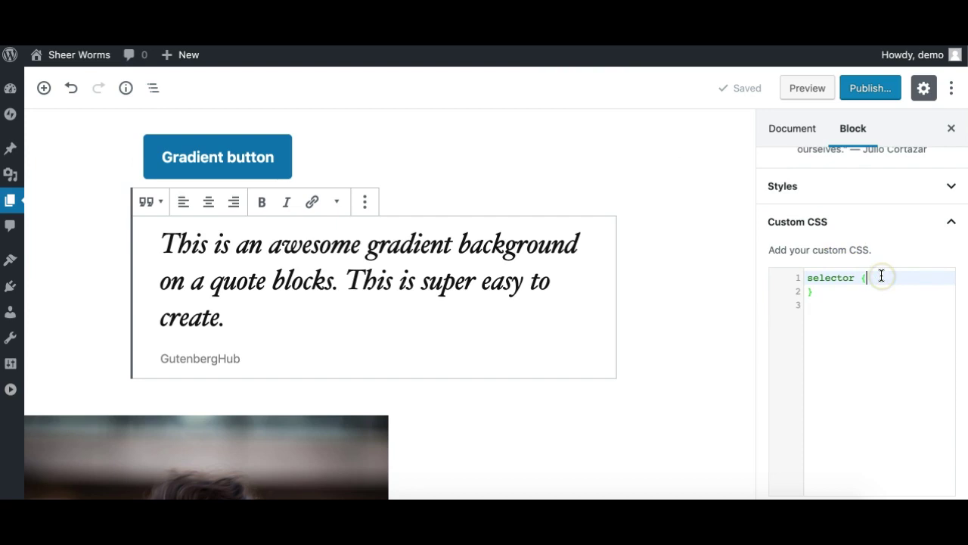
{"action": "key", "text": "Return"}
{"action": "key", "text": "ctrl+v"}
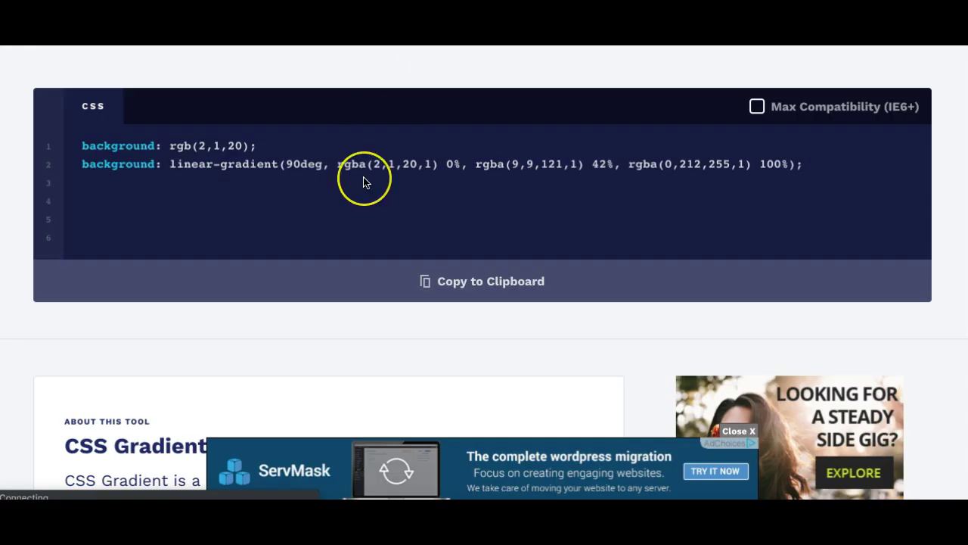
Compare the gradient in the CSS Gradient generator with the quote block's background and check the text's legibility
{"action": "scroll", "coordinate": [363, 180], "scroll_direction": "up", "scroll_amount": 10}
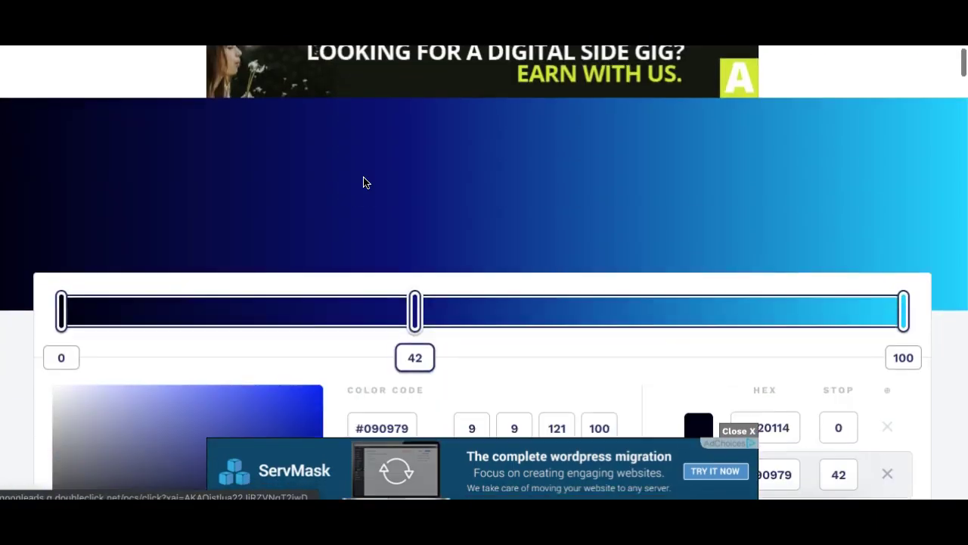
{"action": "scroll", "coordinate": [363, 181], "scroll_direction": "down", "scroll_amount": 3}
{"action": "scroll", "coordinate": [363, 181], "scroll_direction": "down", "scroll_amount": 4}
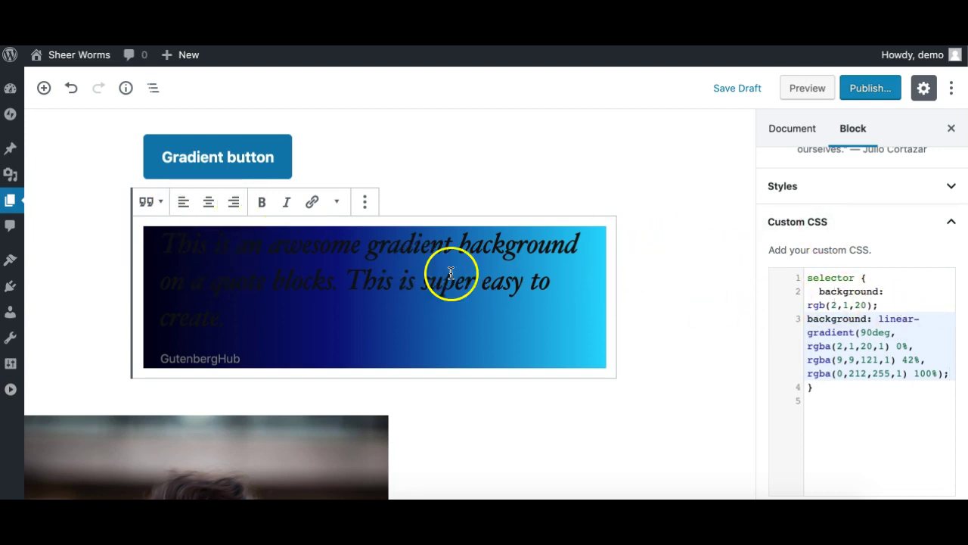
{"action": "left_click_drag", "start_coordinate": [182, 248], "coordinate": [371, 283]}
{"action": "left_click", "coordinate": [375, 284]}
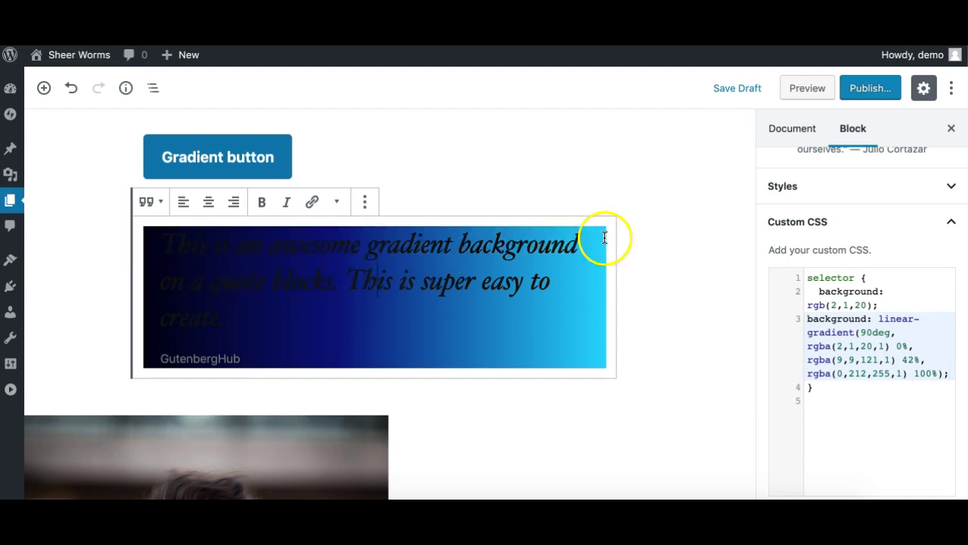
Look through the quote block's style options and the Custom CSS usage notes
{"action": "left_click", "coordinate": [843, 196]}
{"action": "left_click", "coordinate": [842, 198]}
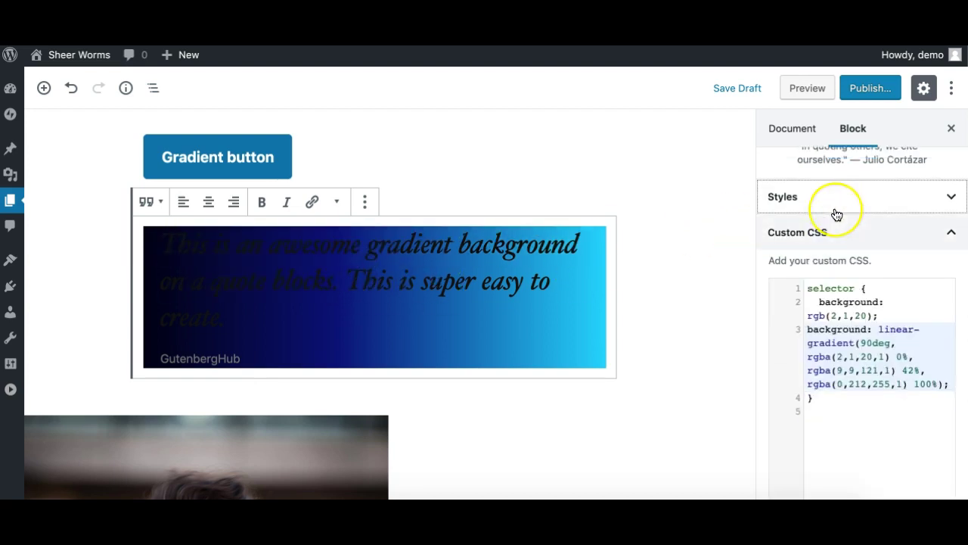
{"action": "scroll", "coordinate": [837, 214], "scroll_direction": "down", "scroll_amount": 4}
{"action": "scroll", "coordinate": [836, 215], "scroll_direction": "down", "scroll_amount": 5}
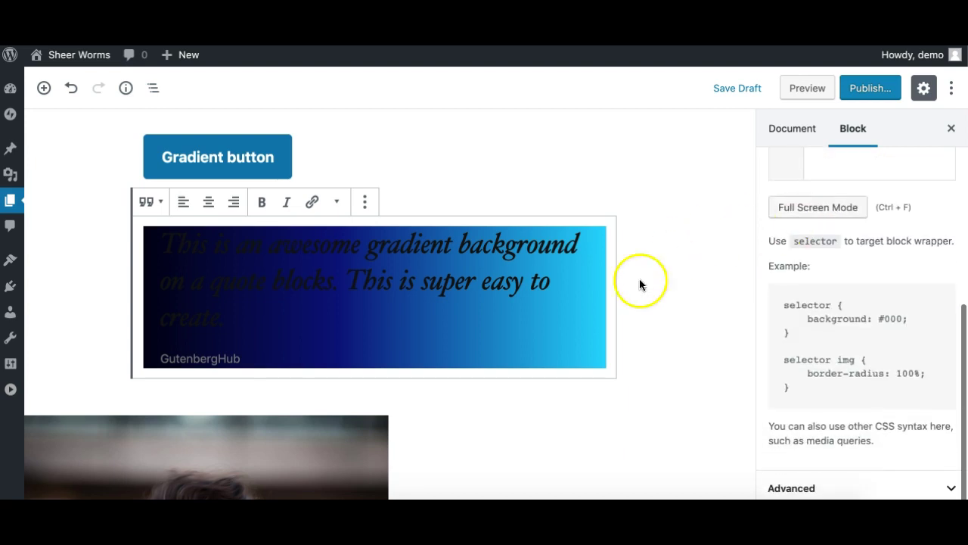
{"action": "scroll", "coordinate": [890, 253], "scroll_direction": "up", "scroll_amount": 4}
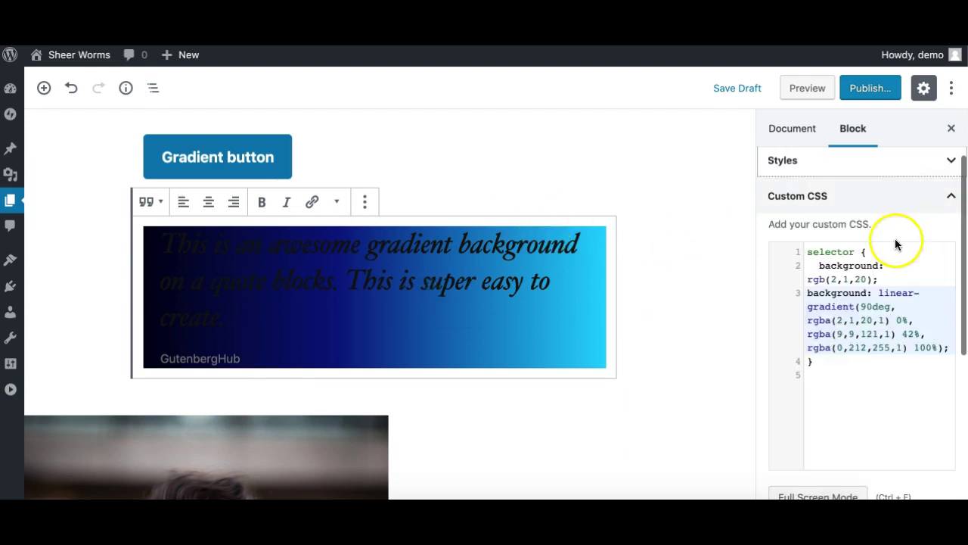
Add color:#fff; after the gradient declaration in the quote block's Custom CSS
{"action": "scroll", "coordinate": [893, 280], "scroll_direction": "down", "scroll_amount": 1}
{"action": "left_click", "coordinate": [942, 294]}
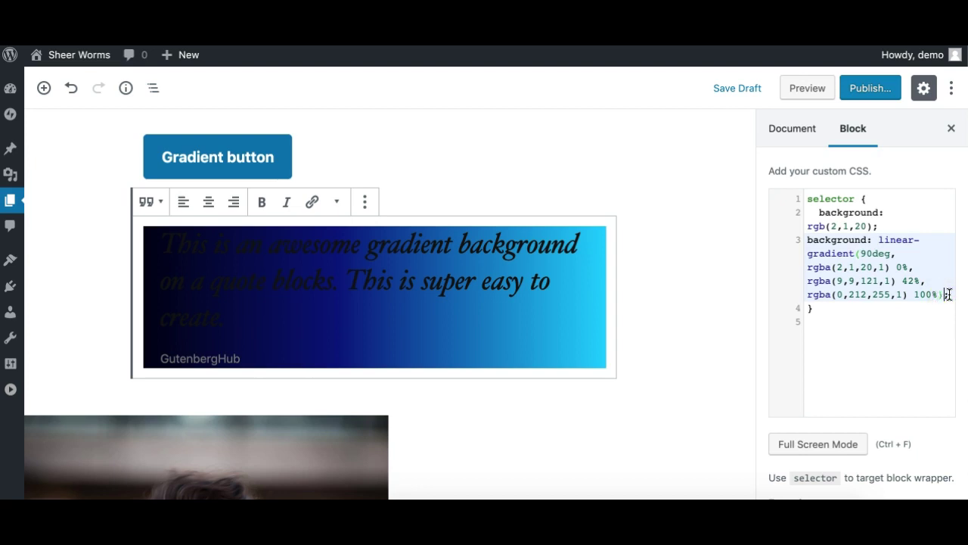
{"action": "key", "text": "Return"}
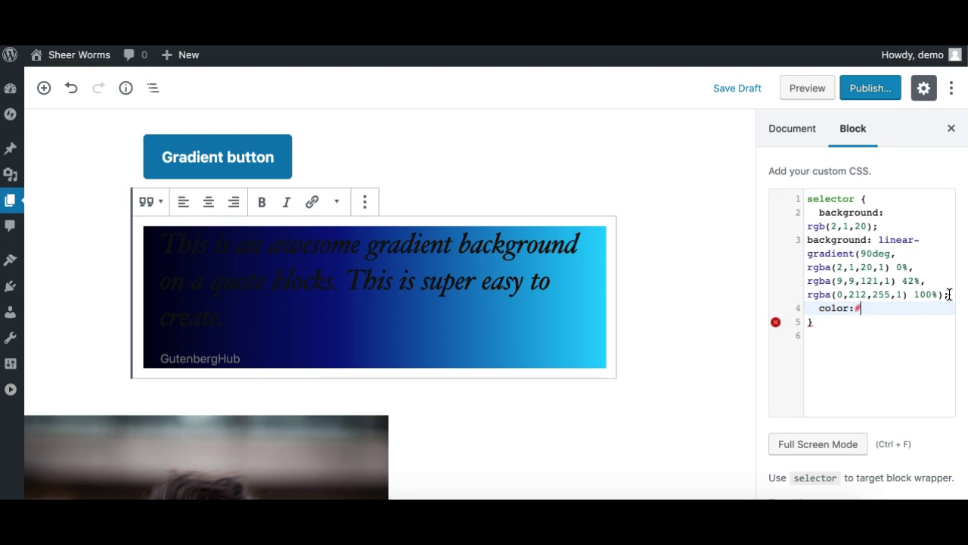
{"action": "type", "text": "color:#fff;"}
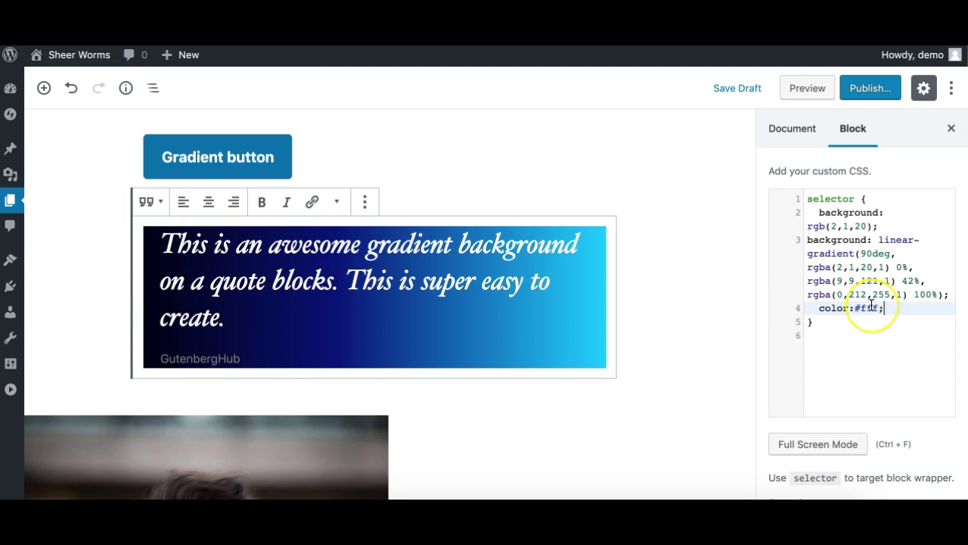
Add padding:20px !important; below the text colour in the quote block's Custom CSS
{"action": "key", "text": "Return"}
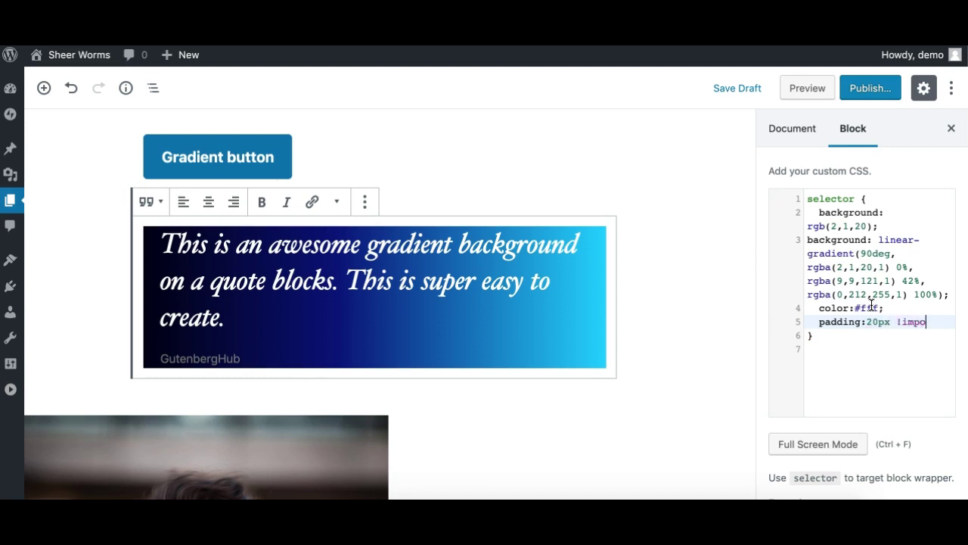
{"action": "type", "text": "ant"}
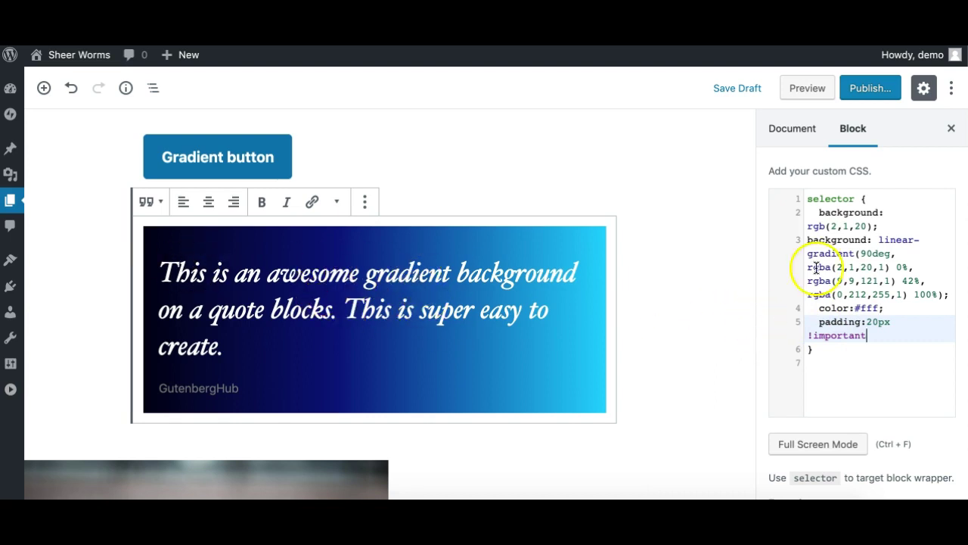
{"action": "double_click", "coordinate": [834, 338]}
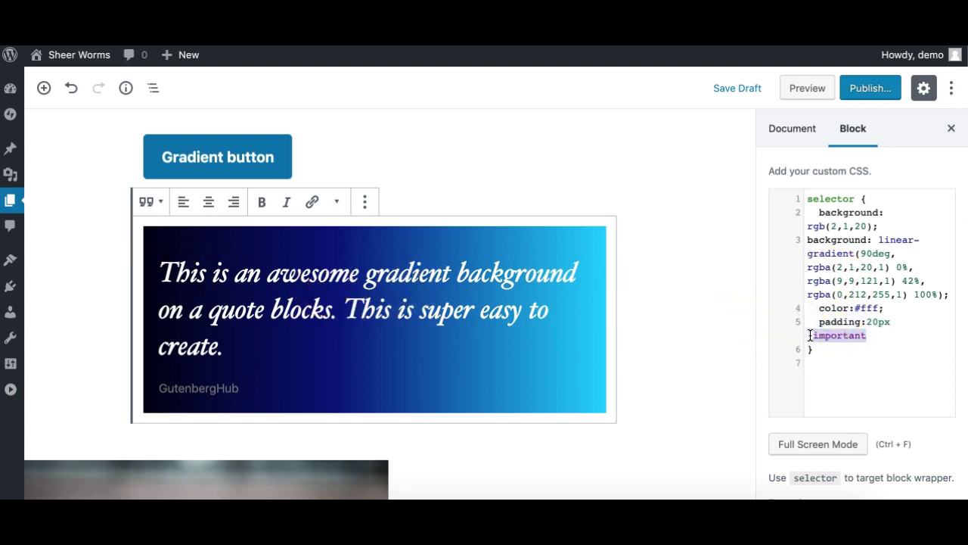
{"action": "left_click", "coordinate": [810, 335]}
{"action": "left_click_drag", "start_coordinate": [809, 335], "coordinate": [874, 337]}
{"action": "left_click", "coordinate": [873, 335]}
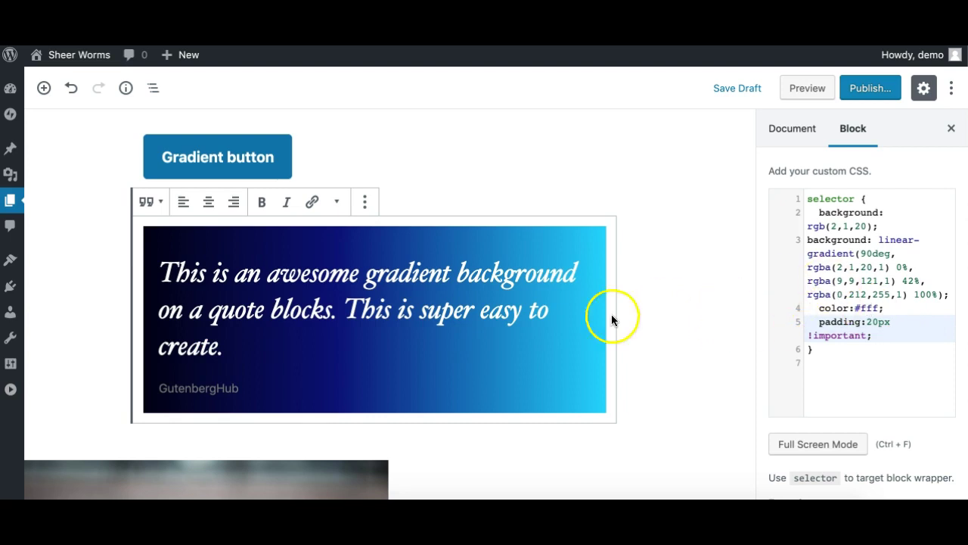
Select the Media & Text block below the quote and check its available block settings
{"action": "scroll", "coordinate": [620, 359], "scroll_direction": "down", "scroll_amount": 5}
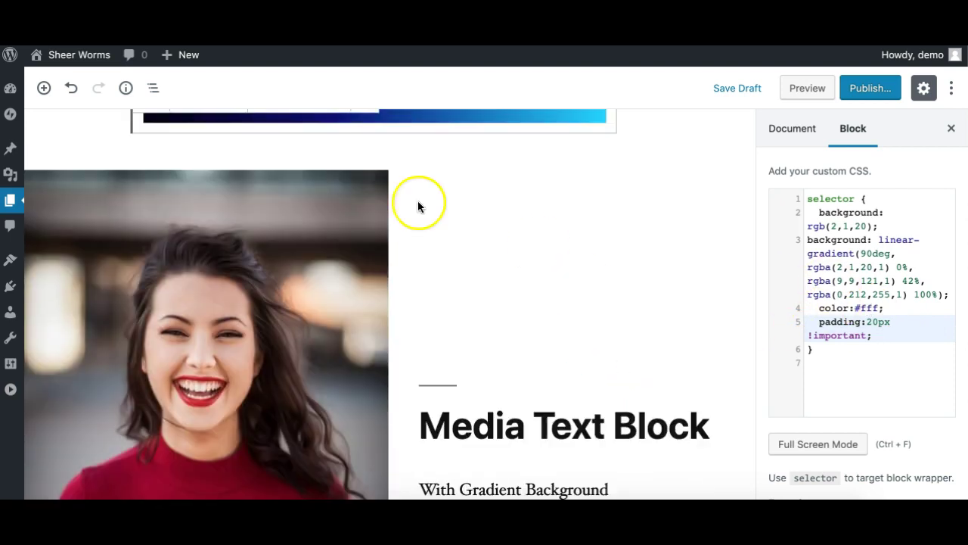
{"action": "left_click", "coordinate": [379, 195]}
{"action": "scroll", "coordinate": [331, 266], "scroll_direction": "down", "scroll_amount": 4}
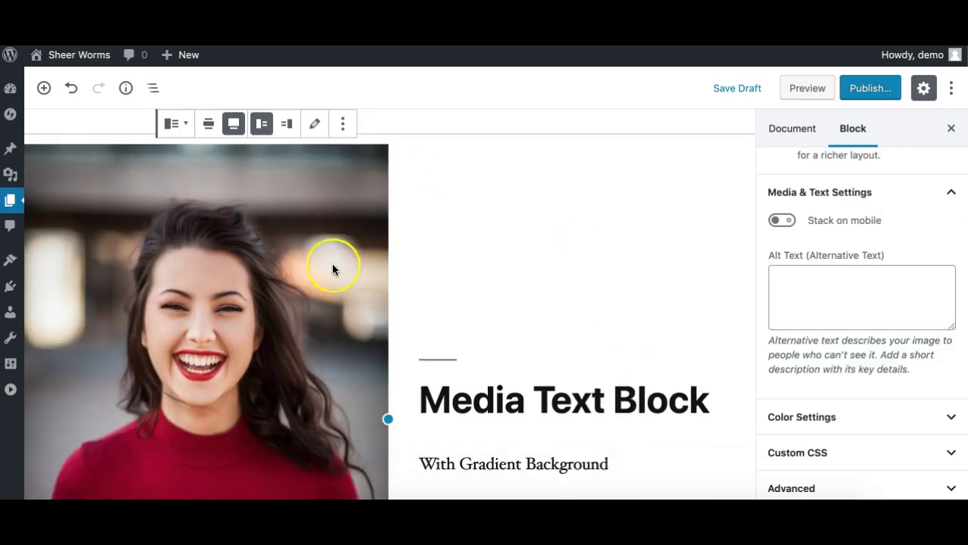
{"action": "scroll", "coordinate": [332, 263], "scroll_direction": "up", "scroll_amount": 1}
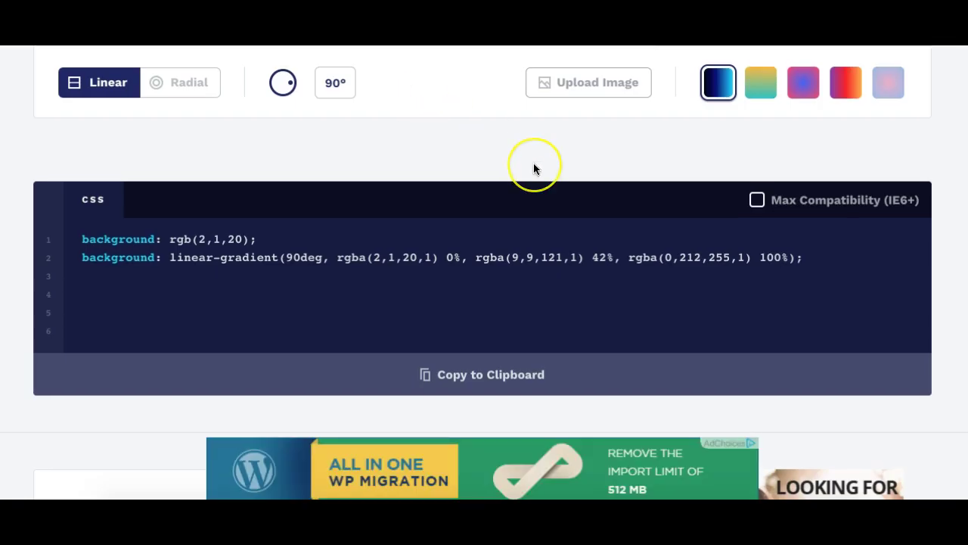
Open the CSS Gradient swatches collection and copy the CSS of the Cucumber Water gradient
{"action": "scroll", "coordinate": [534, 167], "scroll_direction": "up", "scroll_amount": 5}
{"action": "scroll", "coordinate": [533, 168], "scroll_direction": "down", "scroll_amount": 3}
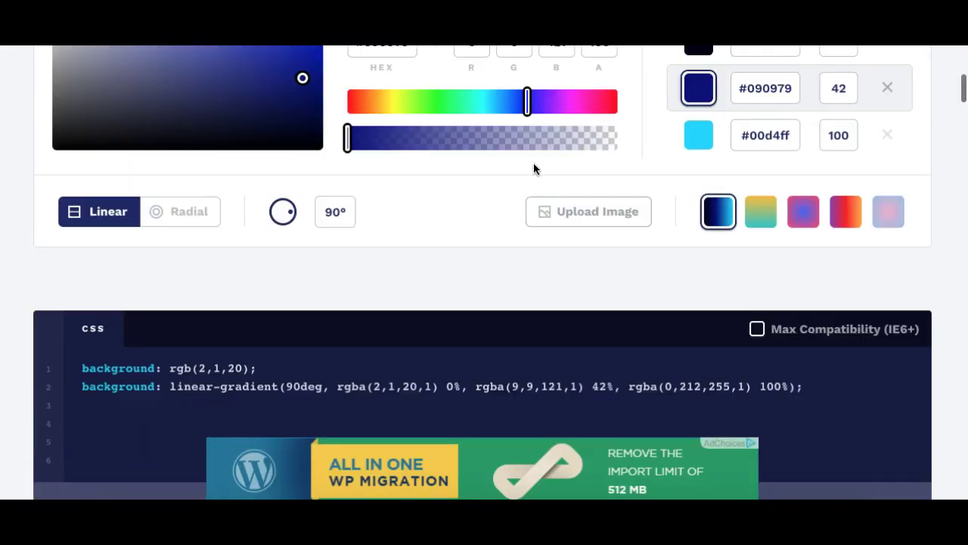
{"action": "scroll", "coordinate": [533, 168], "scroll_direction": "down", "scroll_amount": 1}
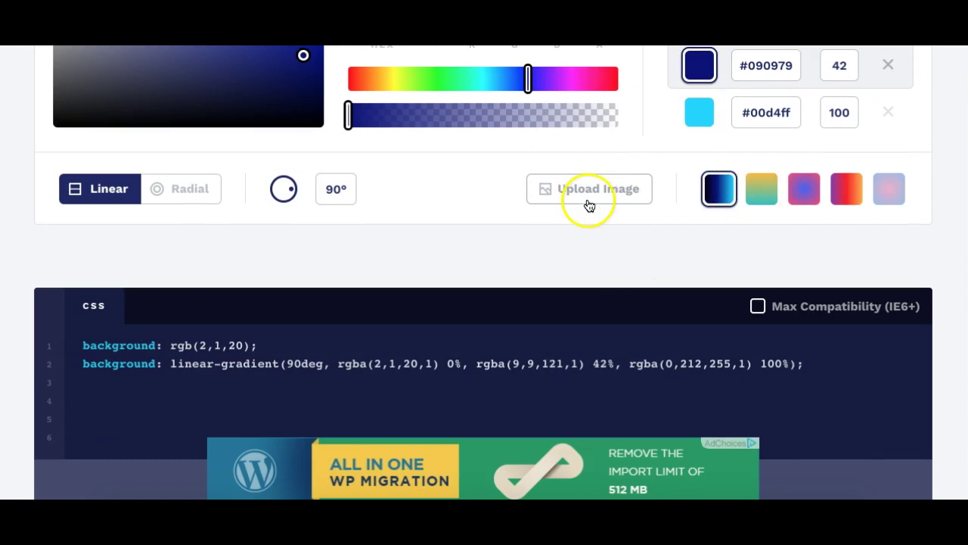
{"action": "scroll", "coordinate": [590, 205], "scroll_direction": "up", "scroll_amount": 6}
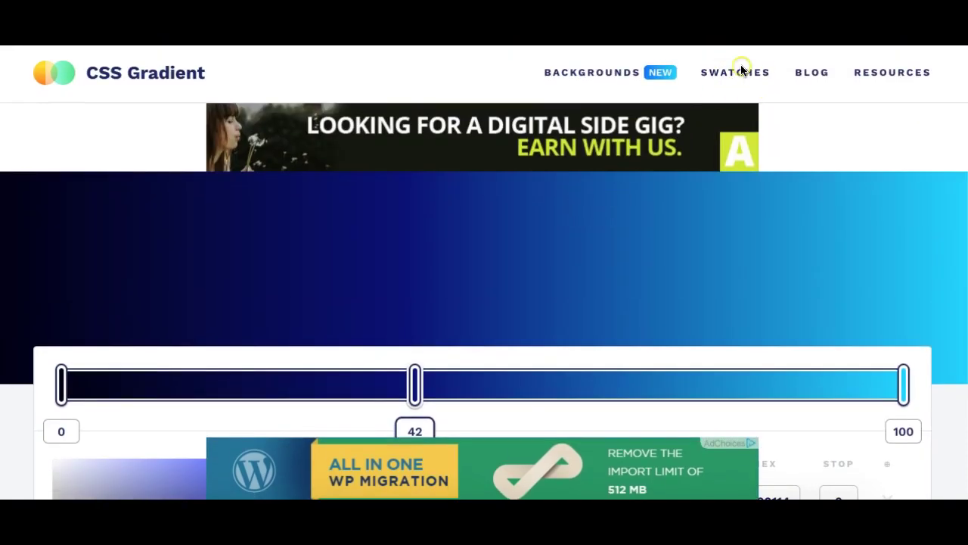
{"action": "left_click", "coordinate": [740, 72]}
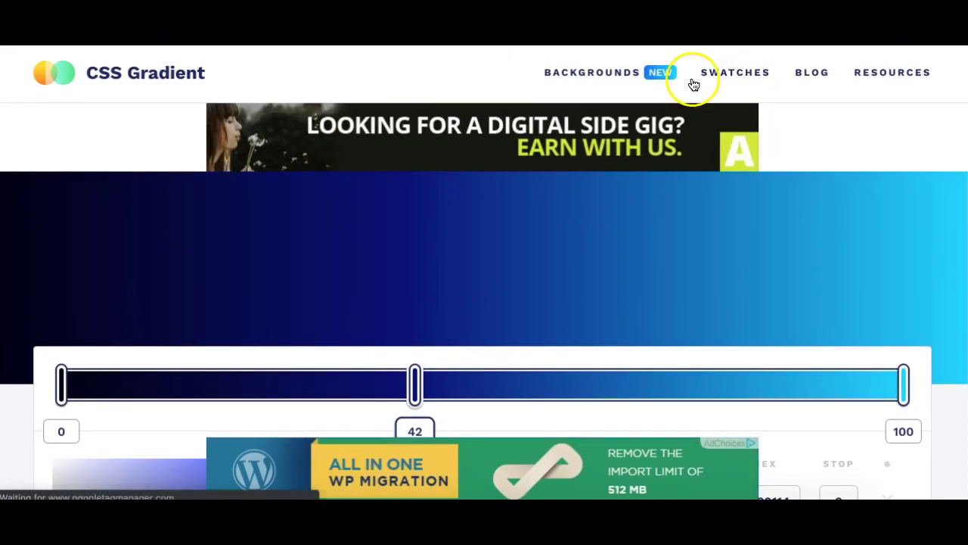
{"action": "scroll", "coordinate": [306, 311], "scroll_direction": "down", "scroll_amount": 5}
{"action": "scroll", "coordinate": [306, 316], "scroll_direction": "down", "scroll_amount": 5}
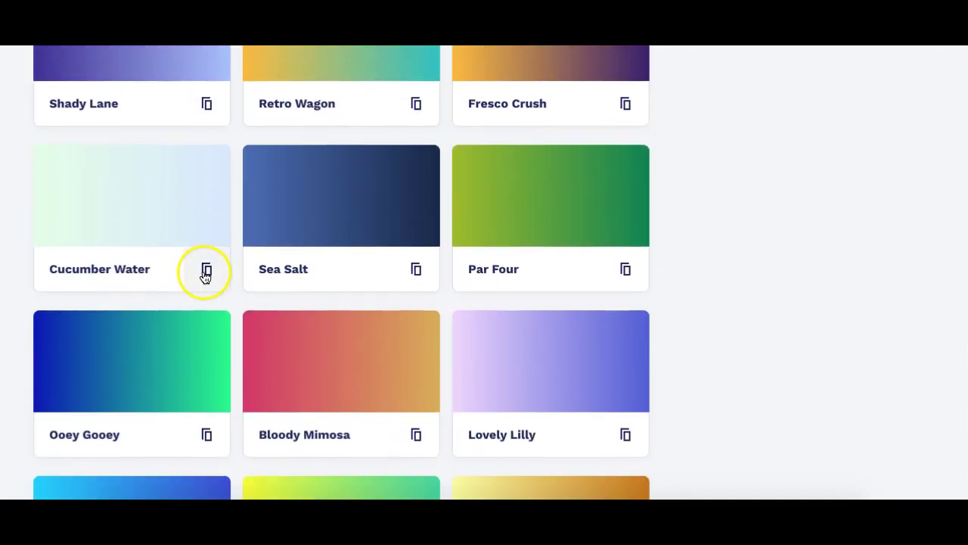
{"action": "left_click", "coordinate": [206, 270]}
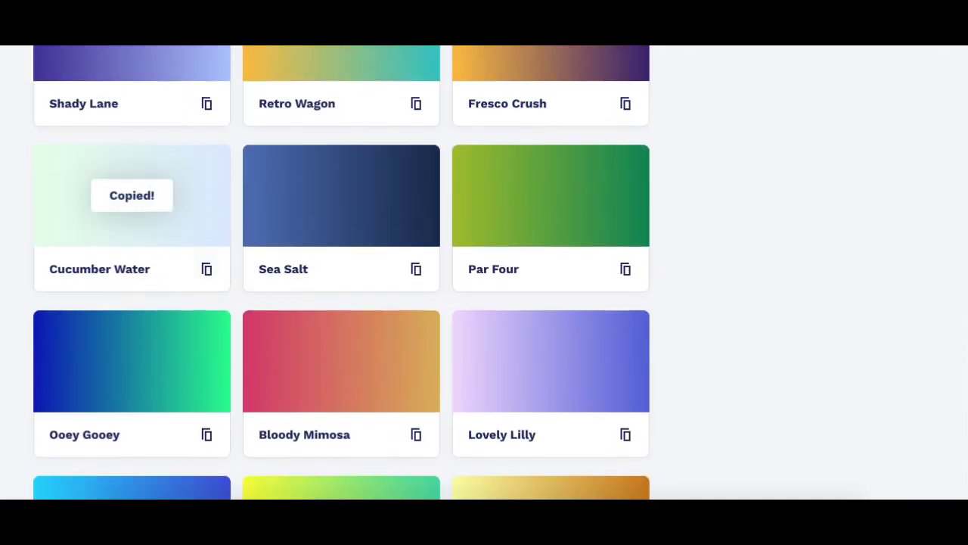
Copy the Cucumber Water gradient CSS and paste it inside the selector rule of the Media & Text block's Custom CSS in WordPress
{"action": "left_click", "coordinate": [206, 270]}
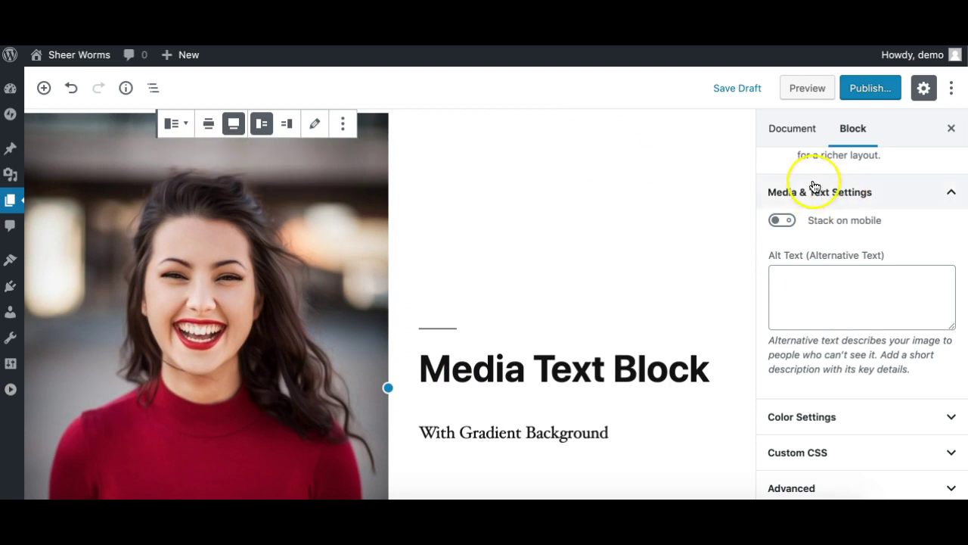
{"action": "scroll", "coordinate": [853, 217], "scroll_direction": "up", "scroll_amount": 1}
{"action": "scroll", "coordinate": [847, 340], "scroll_direction": "down", "scroll_amount": 1}
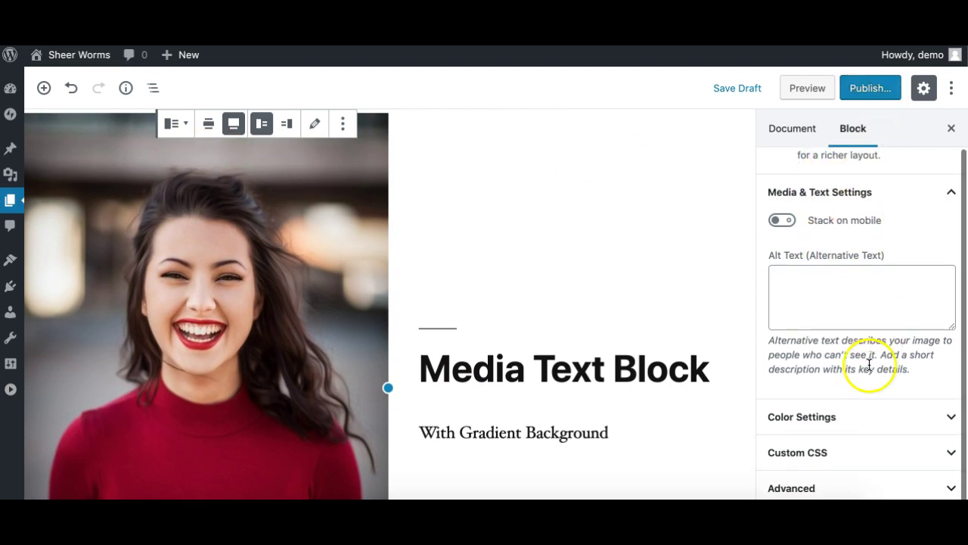
{"action": "left_click", "coordinate": [820, 451]}
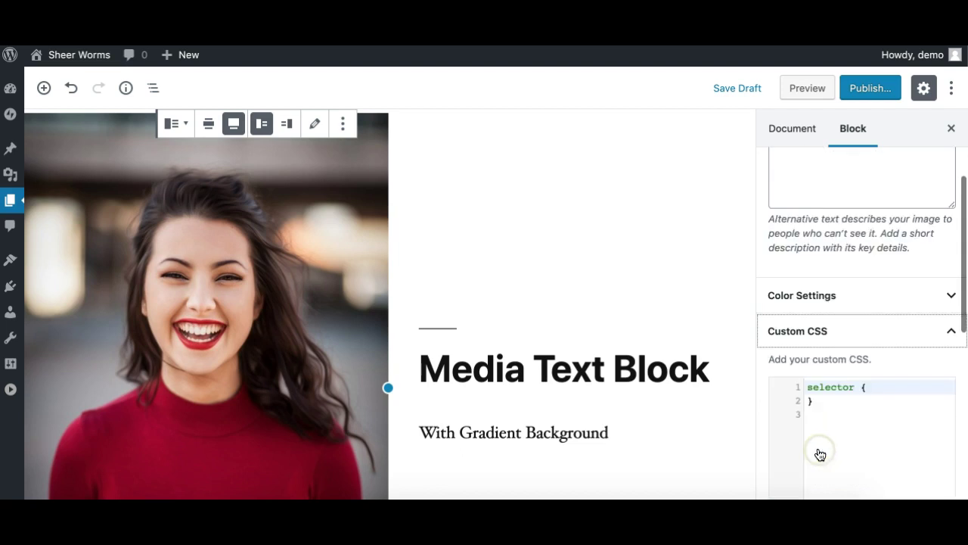
{"action": "left_click", "coordinate": [882, 225]}
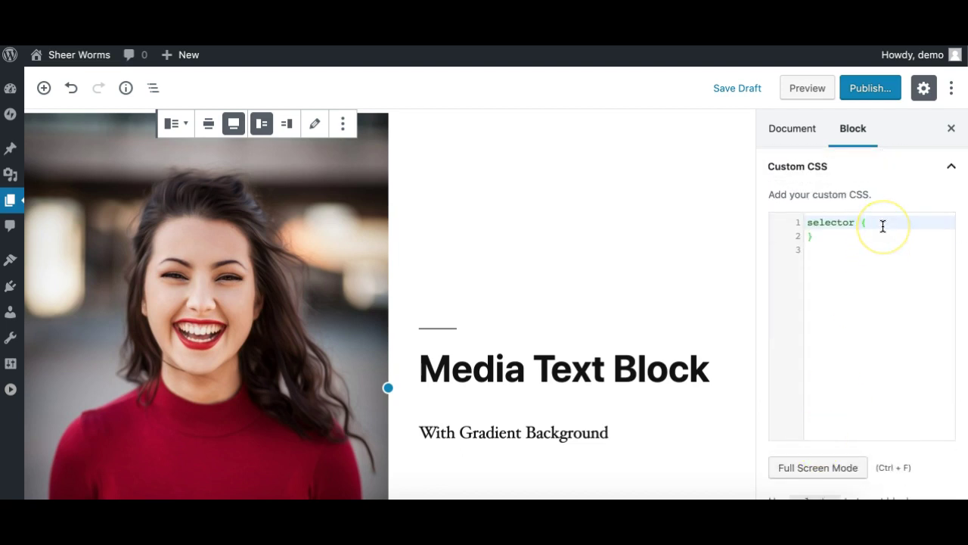
{"action": "key", "text": "Return"}
{"action": "key", "text": "ctrl+v"}
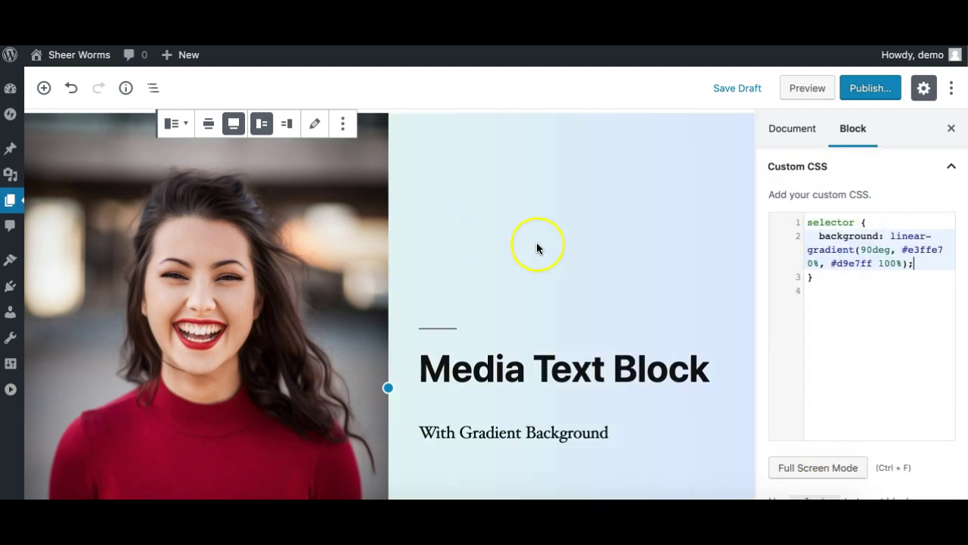
{"action": "scroll", "coordinate": [618, 335], "scroll_direction": "down", "scroll_amount": 5}
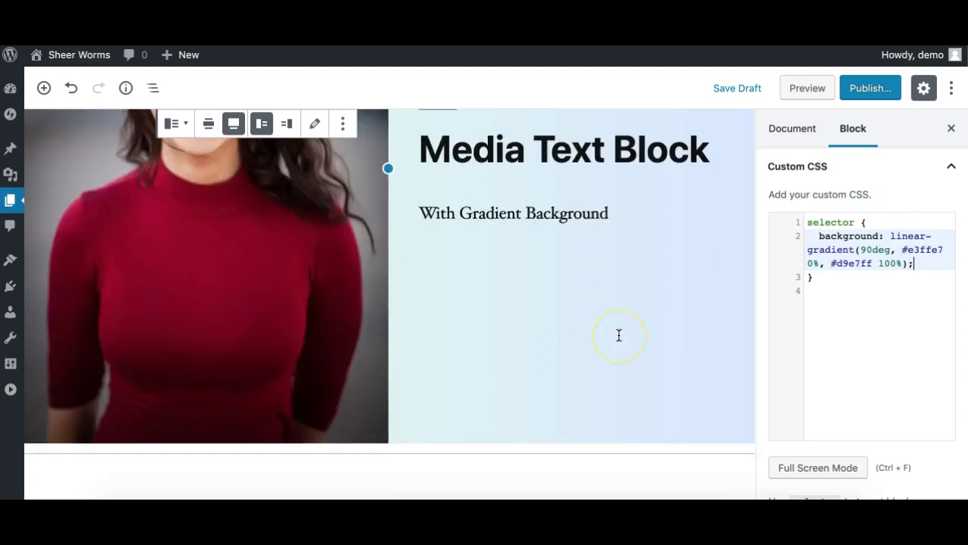
{"action": "scroll", "coordinate": [618, 335], "scroll_direction": "up", "scroll_amount": 7}
{"action": "scroll", "coordinate": [618, 335], "scroll_direction": "down", "scroll_amount": 5}
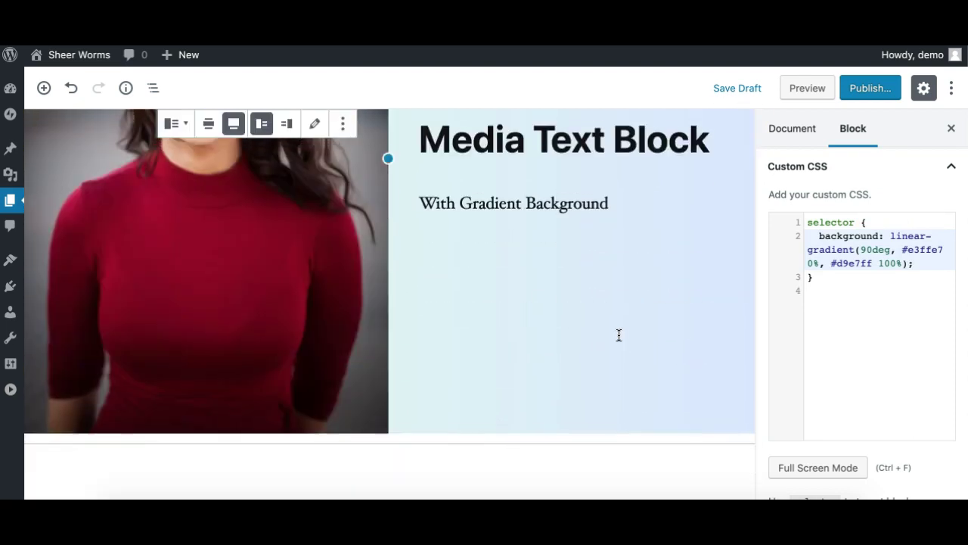
{"action": "scroll", "coordinate": [618, 335], "scroll_direction": "up", "scroll_amount": 3}
Select the Gradient button block, switch to CSS Gradient and copy the CSS of the Lovely Lilly gradient
{"action": "left_click", "coordinate": [823, 301]}
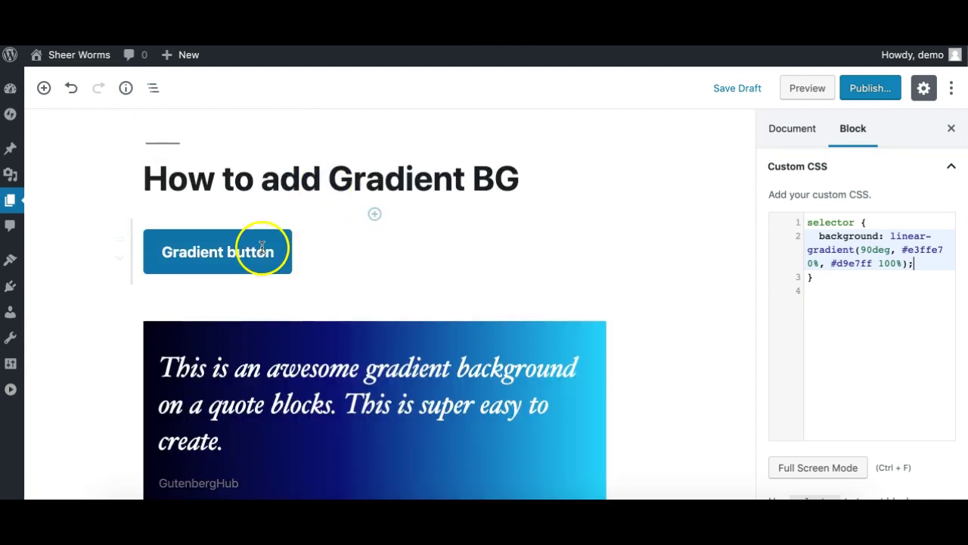
{"action": "left_click", "coordinate": [259, 249]}
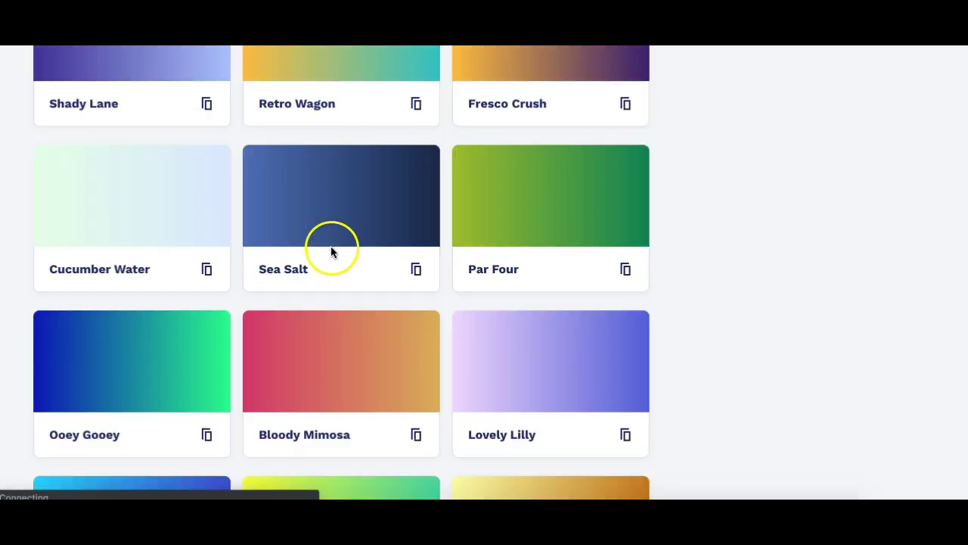
{"action": "left_click", "coordinate": [626, 434]}
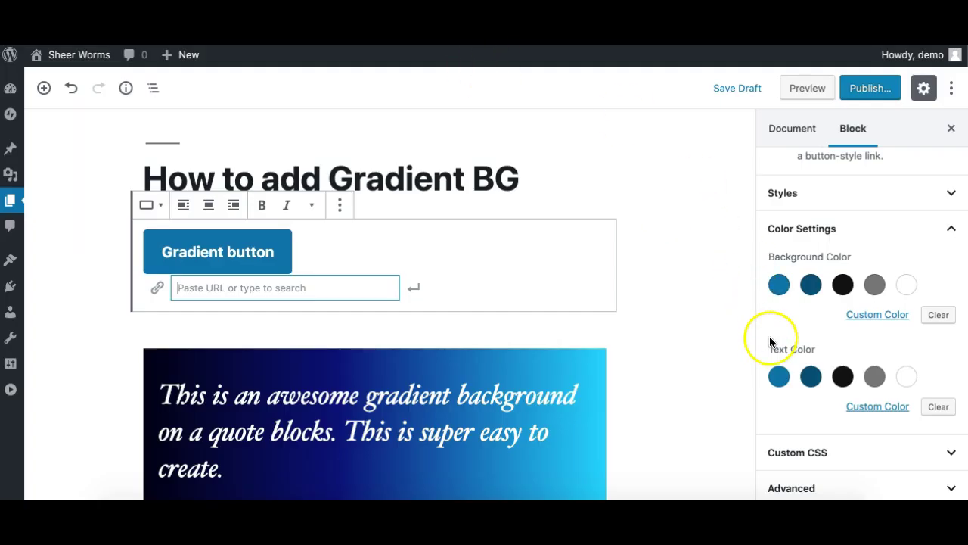
Back in WordPress, paste the Lovely Lilly gradient inside the selector rule of the button block's Custom CSS
{"action": "left_click", "coordinate": [825, 451]}
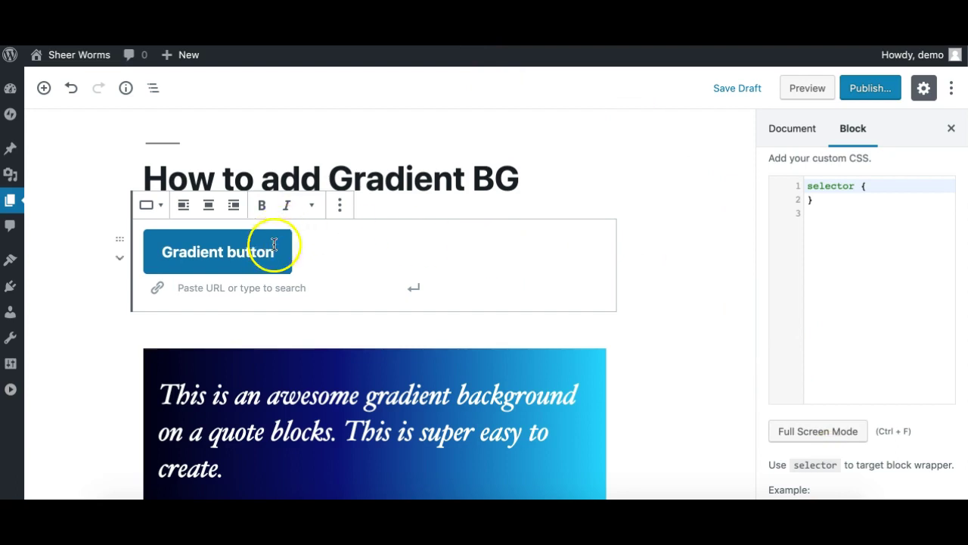
{"action": "left_click", "coordinate": [874, 185]}
{"action": "key", "text": "Return"}
{"action": "key", "text": "super+v"}
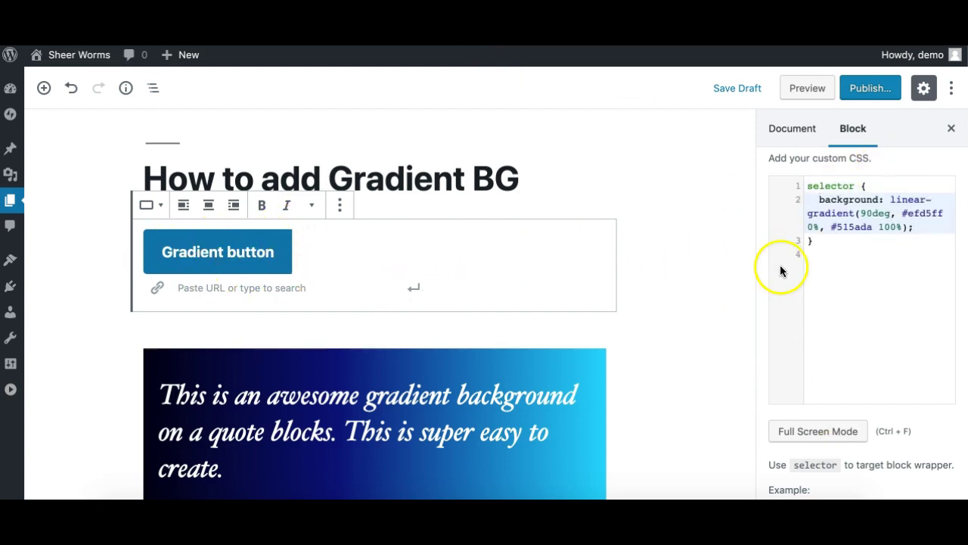
Clear the button block's background color in its color settings and return to its Custom CSS
{"action": "scroll", "coordinate": [964, 276], "scroll_direction": "up", "scroll_amount": 5}
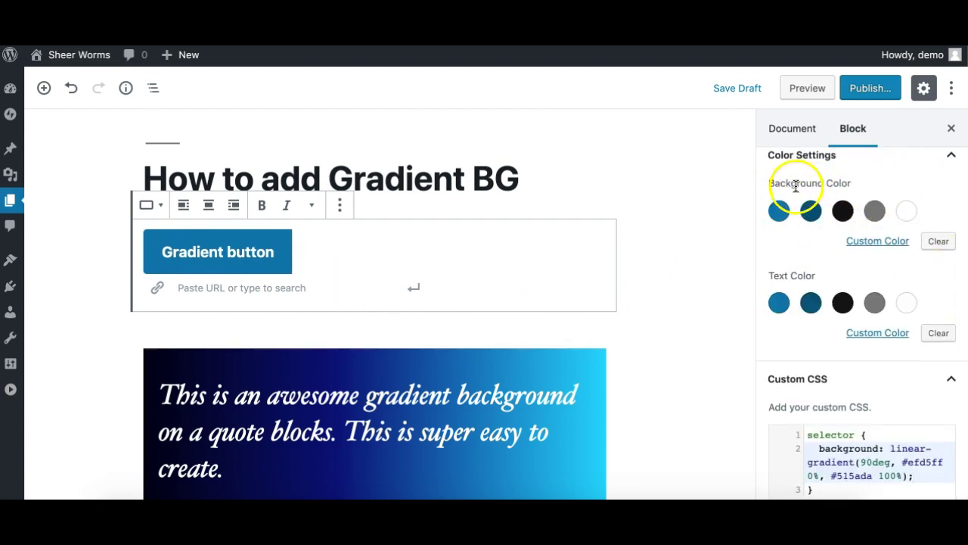
{"action": "left_click_drag", "start_coordinate": [796, 186], "coordinate": [859, 188]}
{"action": "left_click", "coordinate": [938, 242]}
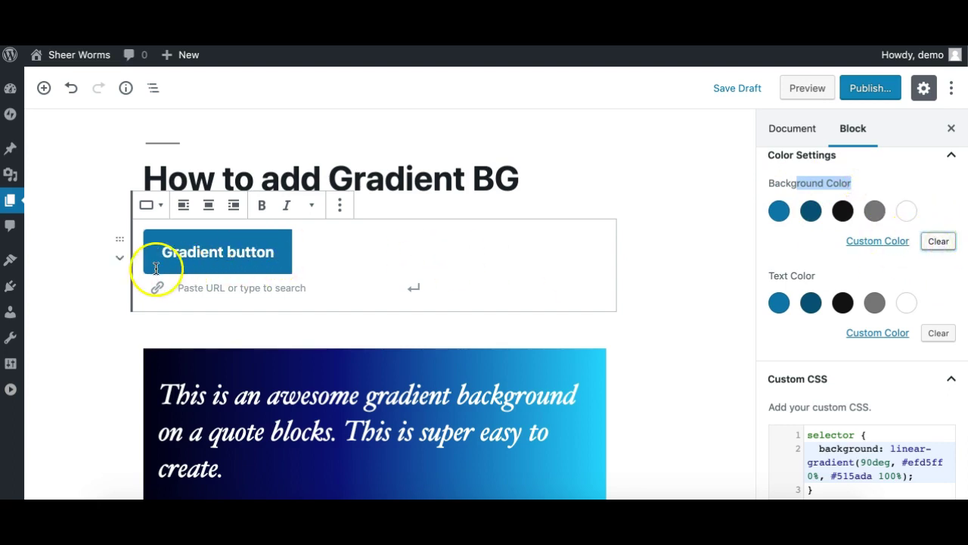
{"action": "scroll", "coordinate": [862, 395], "scroll_direction": "down", "scroll_amount": 3}
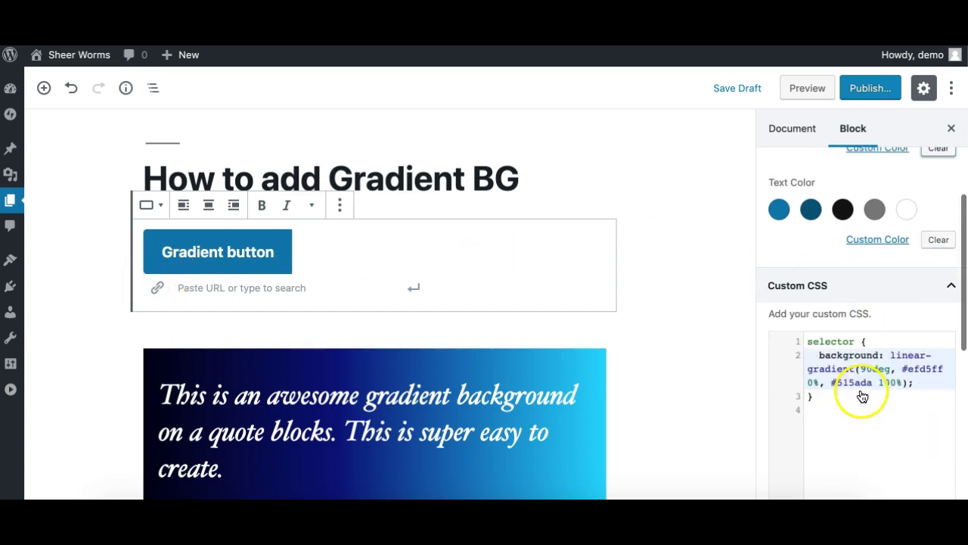
{"action": "scroll", "coordinate": [852, 394], "scroll_direction": "down", "scroll_amount": 3}
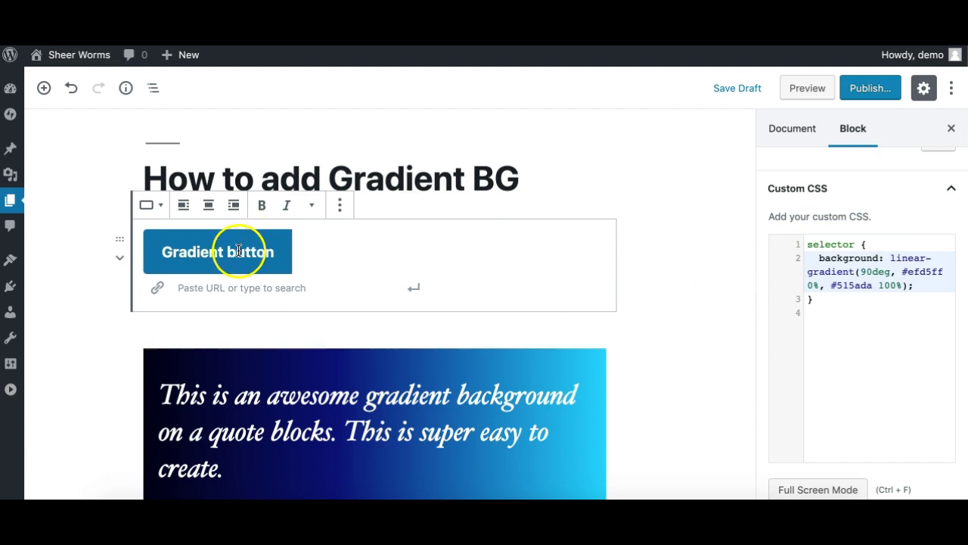
Inspect the Gradient button's markup in the browser developer tools and compare its wrapper class with the block's Additional CSS Class
{"action": "right_click", "coordinate": [183, 244]}
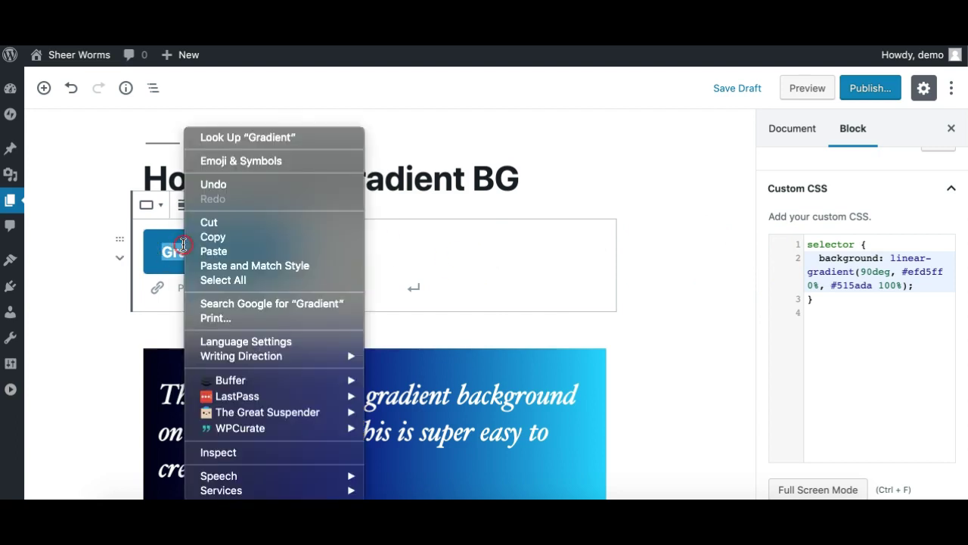
{"action": "left_click", "coordinate": [220, 453]}
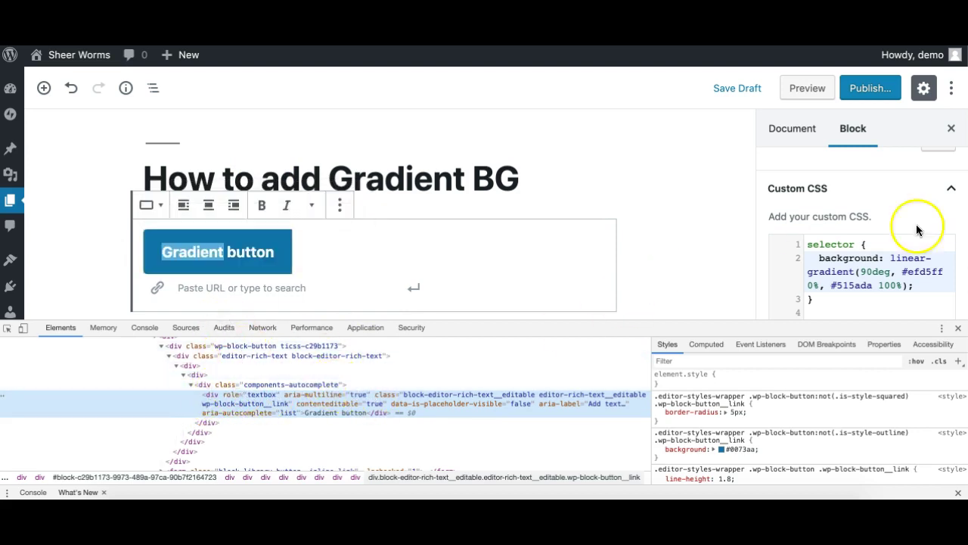
{"action": "scroll", "coordinate": [832, 272], "scroll_direction": "down", "scroll_amount": 5}
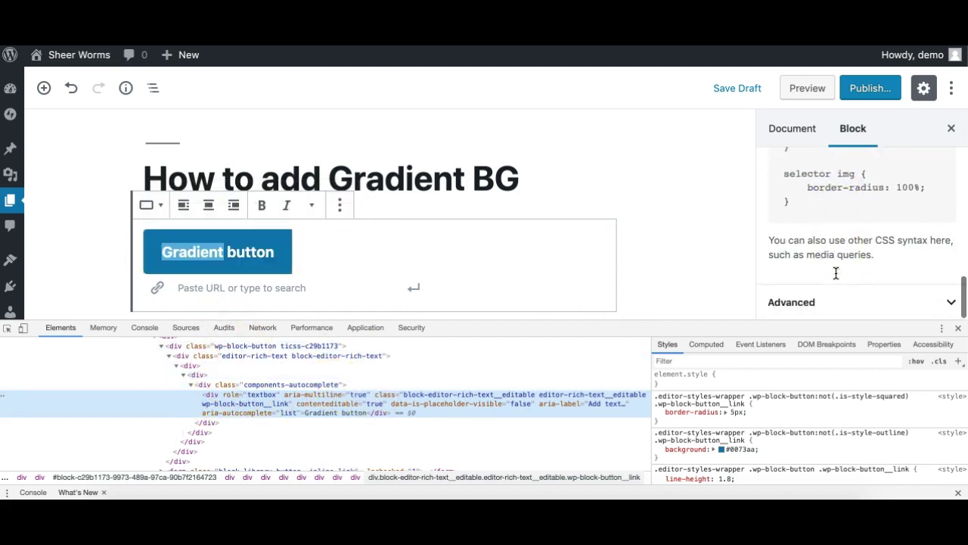
{"action": "left_click", "coordinate": [832, 302]}
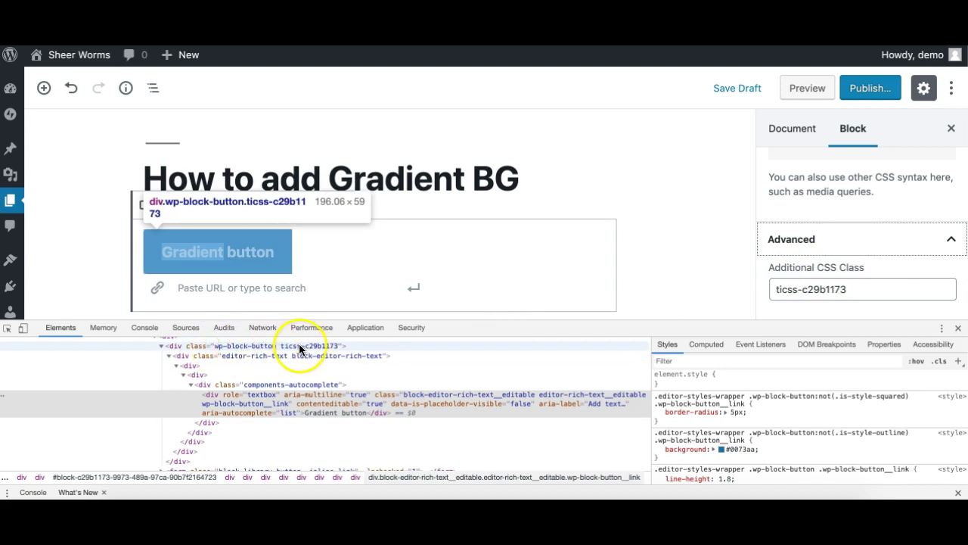
{"action": "scroll", "coordinate": [387, 250], "scroll_direction": "down", "scroll_amount": 5}
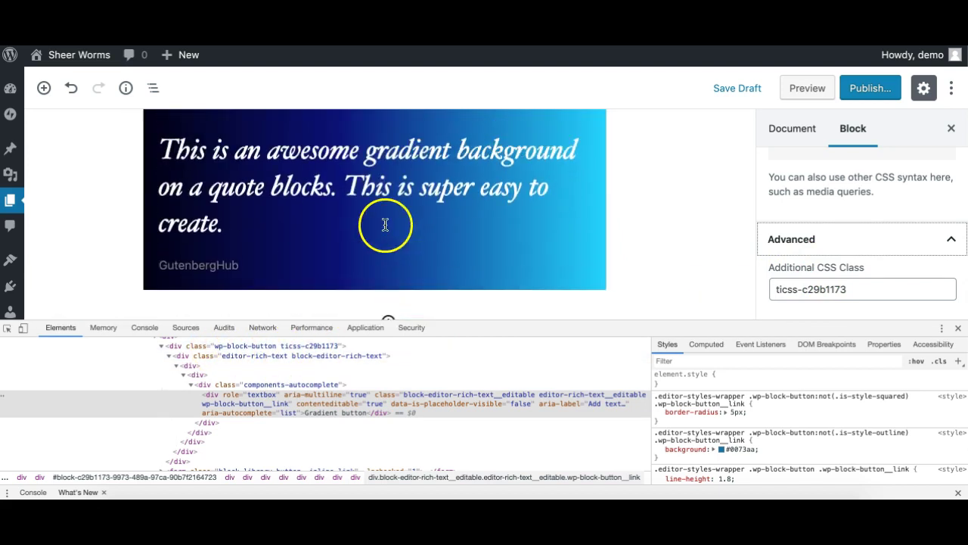
{"action": "scroll", "coordinate": [411, 205], "scroll_direction": "up", "scroll_amount": 3}
{"action": "scroll", "coordinate": [406, 205], "scroll_direction": "down", "scroll_amount": 1}
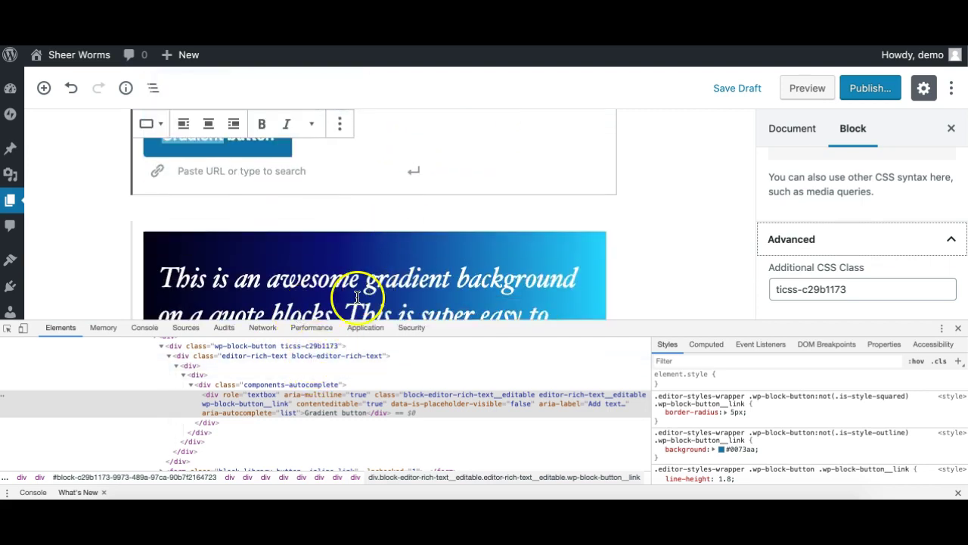
{"action": "mouse_move", "coordinate": [370, 230]}
{"action": "scroll", "coordinate": [371, 230], "scroll_direction": "up", "scroll_amount": 1}
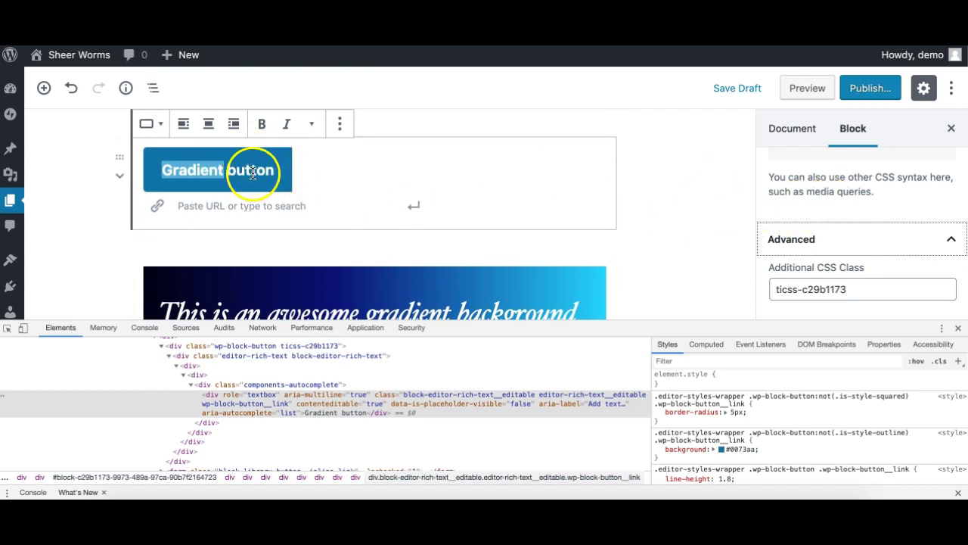
{"action": "scroll", "coordinate": [832, 271], "scroll_direction": "up", "scroll_amount": 3}
{"action": "scroll", "coordinate": [828, 268], "scroll_direction": "up", "scroll_amount": 3}
{"action": "scroll", "coordinate": [828, 268], "scroll_direction": "down", "scroll_amount": 8}
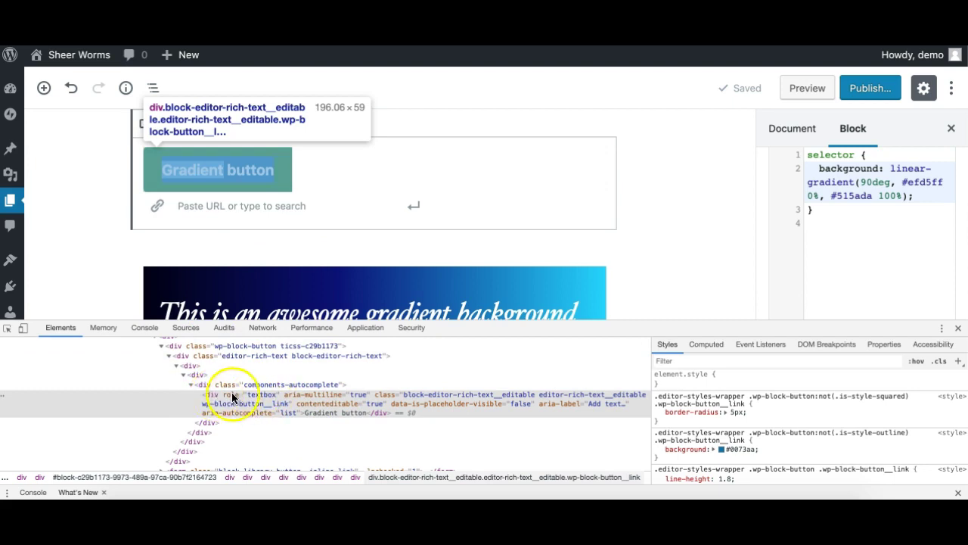
Toggle the background declaration of the .wp-block-button__link rule off and on to check that it colours the button
{"action": "left_click", "coordinate": [658, 451]}
{"action": "left_click", "coordinate": [658, 450]}
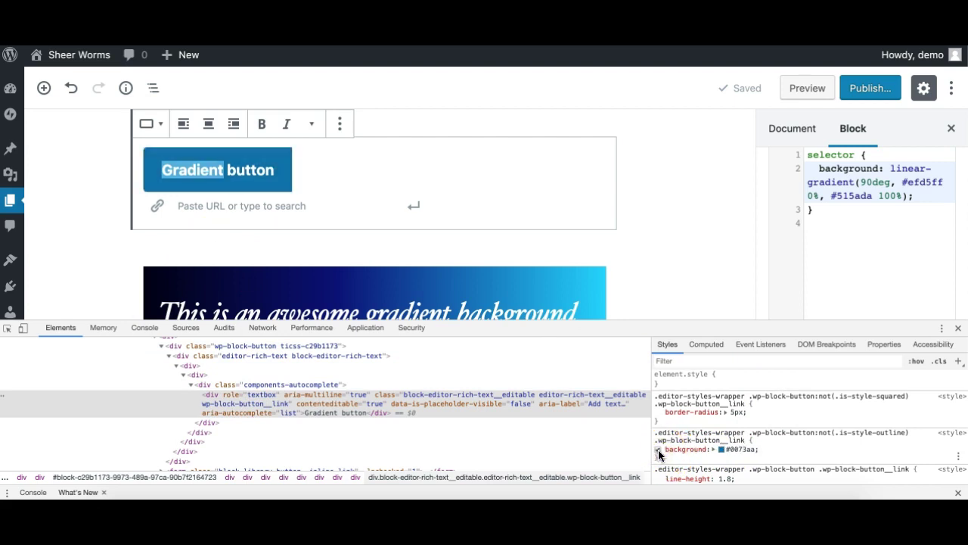
{"action": "left_click", "coordinate": [658, 451]}
{"action": "left_click", "coordinate": [658, 451]}
Copy the wp-block-button__link class from the inspected button element and add .wp-block-button__link after selector in the button's Custom CSS
{"action": "double_click", "coordinate": [241, 404]}
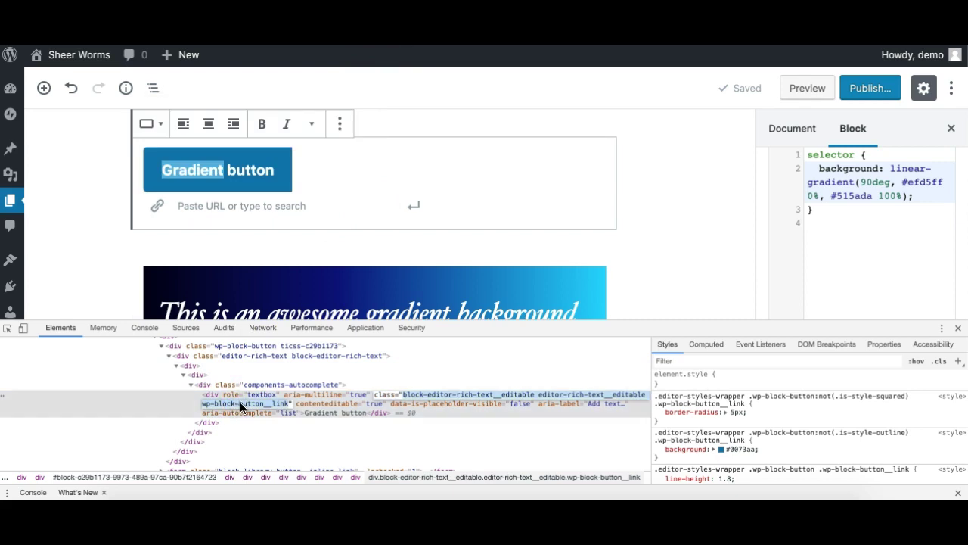
{"action": "double_click", "coordinate": [241, 403]}
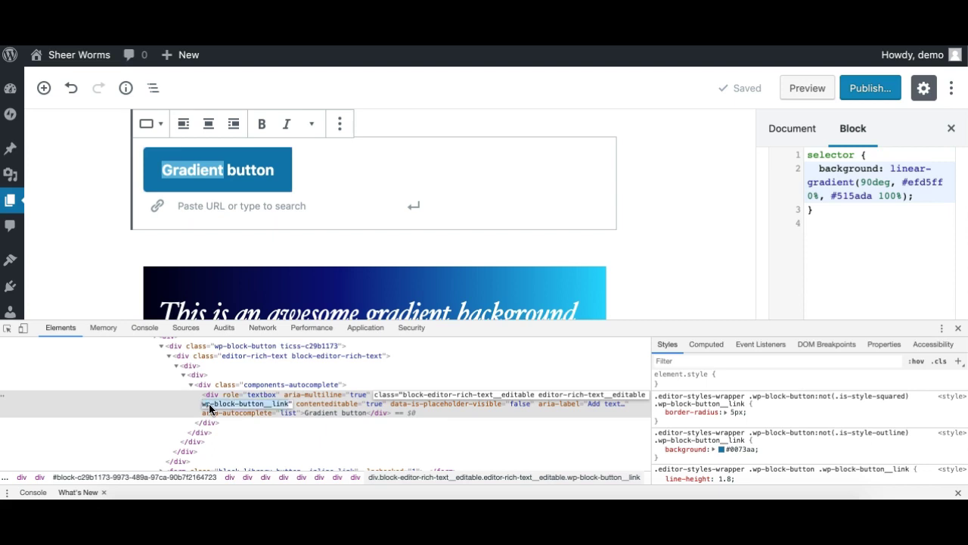
{"action": "left_click", "coordinate": [833, 168]}
{"action": "left_click", "coordinate": [857, 154]}
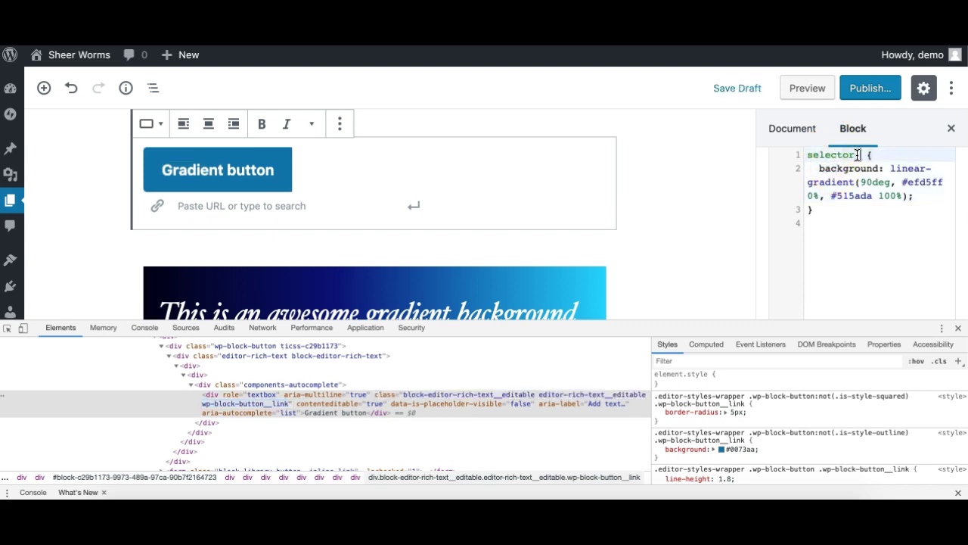
{"action": "key", "text": "ctrl+v"}
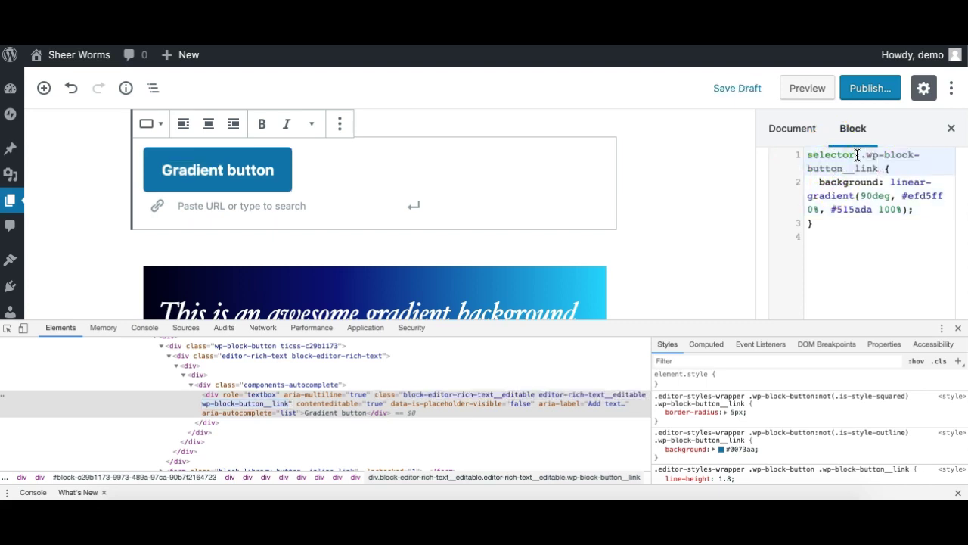
Add !important after the linear-gradient value, before the semicolon, in the button's Custom CSS
{"action": "key", "text": "Down"}
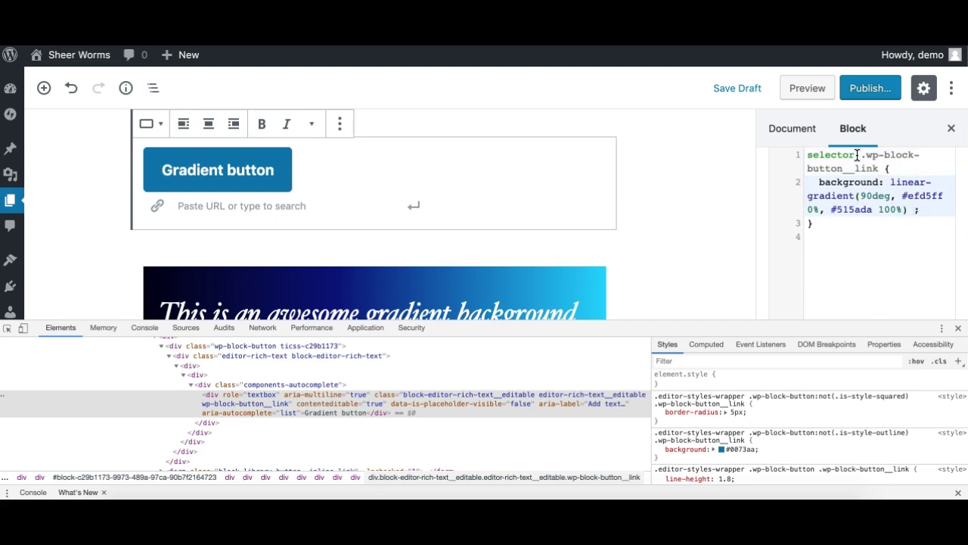
{"action": "type", "text": "r"}
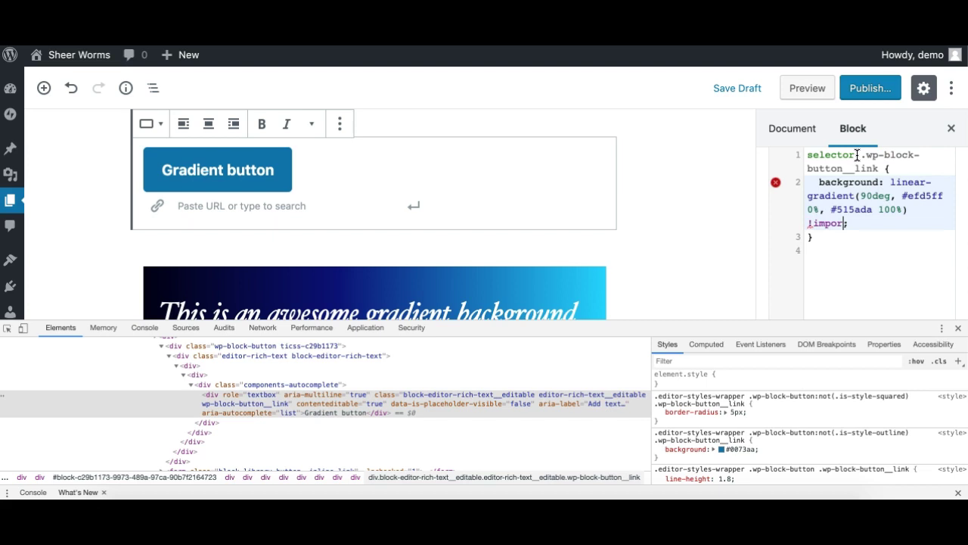
{"action": "type", "text": "tant"}
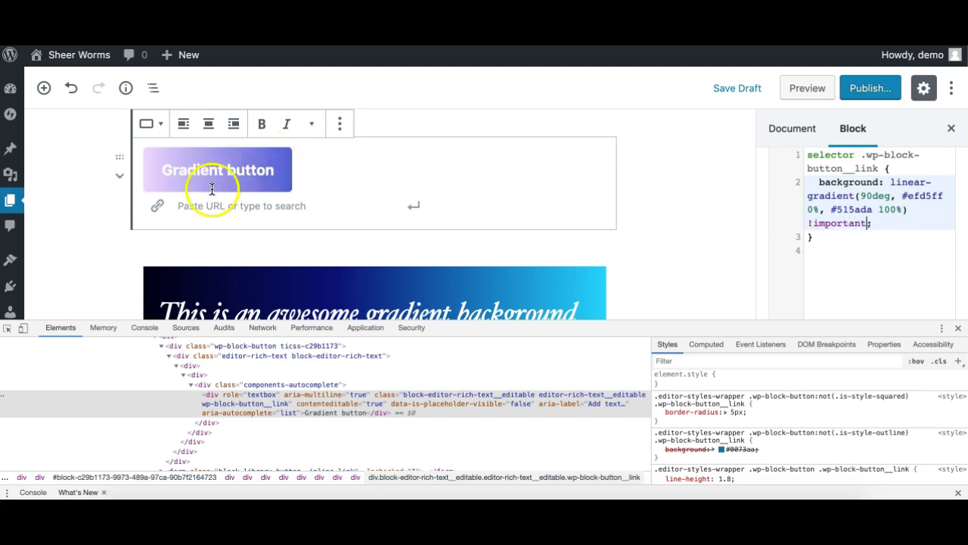
{"action": "scroll", "coordinate": [895, 181], "scroll_direction": "down", "scroll_amount": 5}
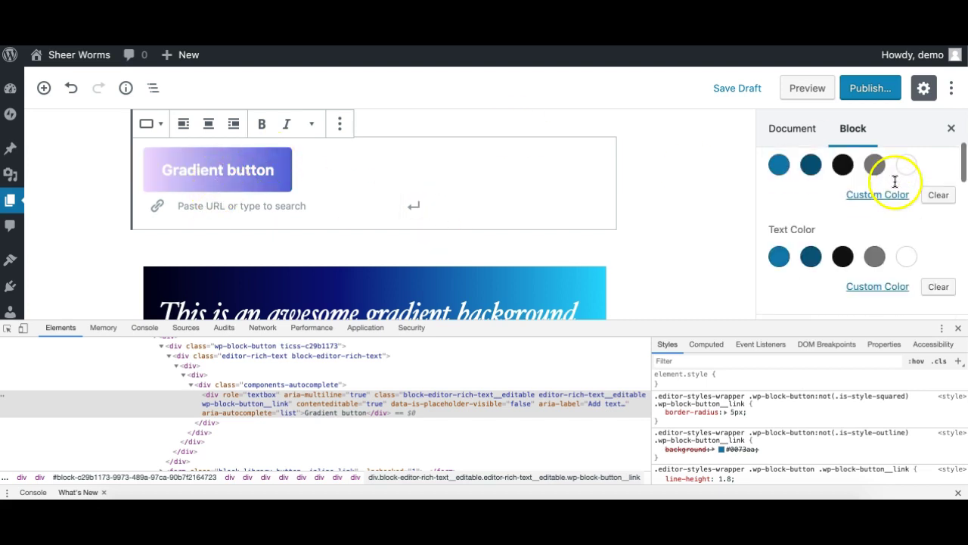
{"action": "scroll", "coordinate": [832, 227], "scroll_direction": "up", "scroll_amount": 1}
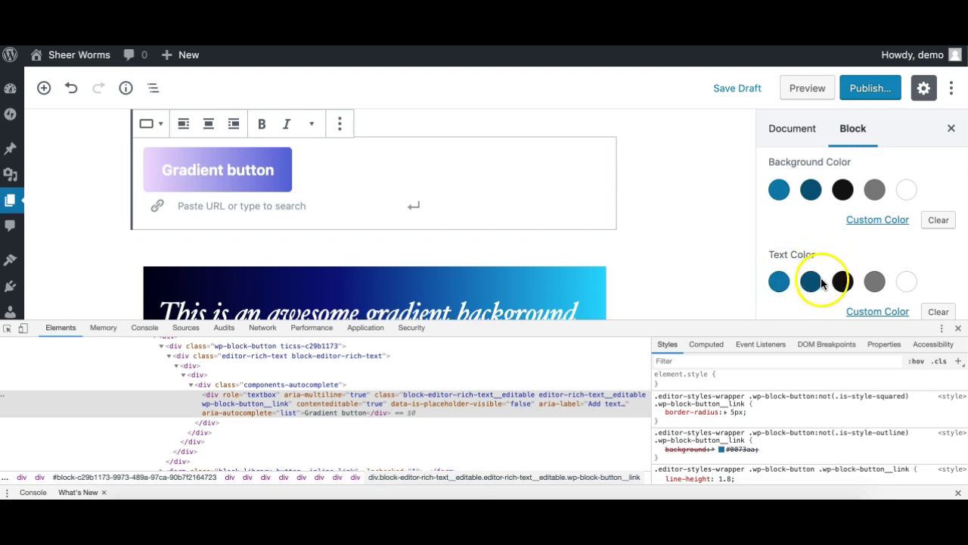
{"action": "scroll", "coordinate": [817, 279], "scroll_direction": "down", "scroll_amount": 1}
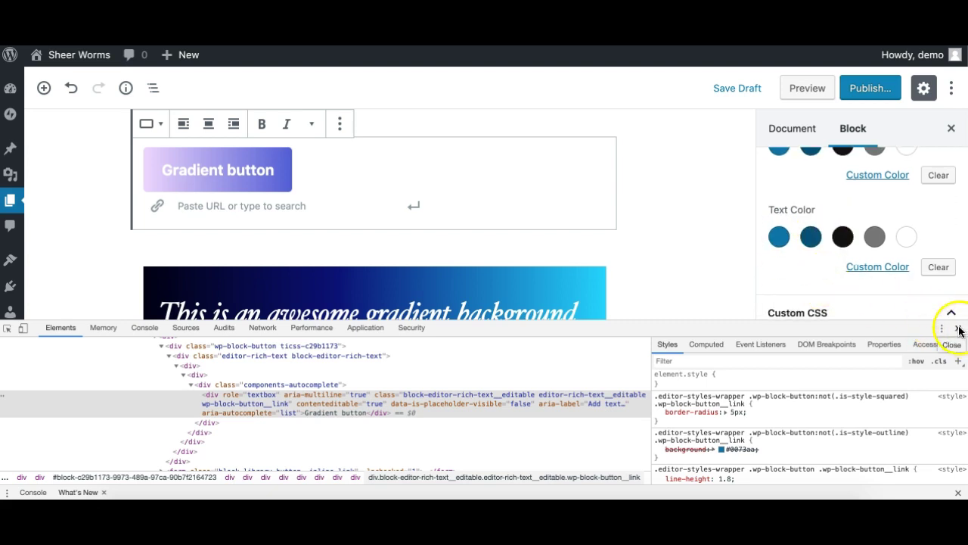
Close the browser developer tools and set the Gradient button's text color to black
{"action": "left_click", "coordinate": [959, 331]}
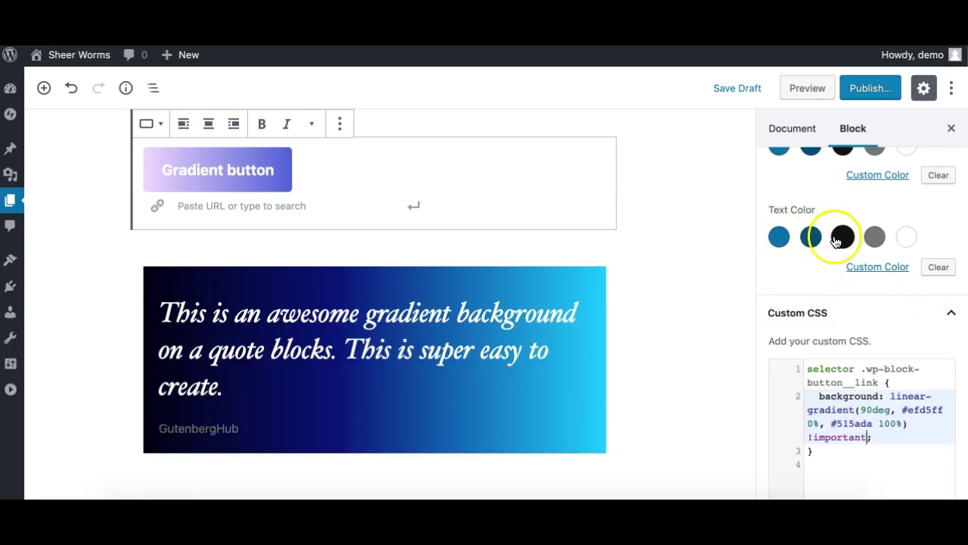
{"action": "left_click", "coordinate": [836, 240]}
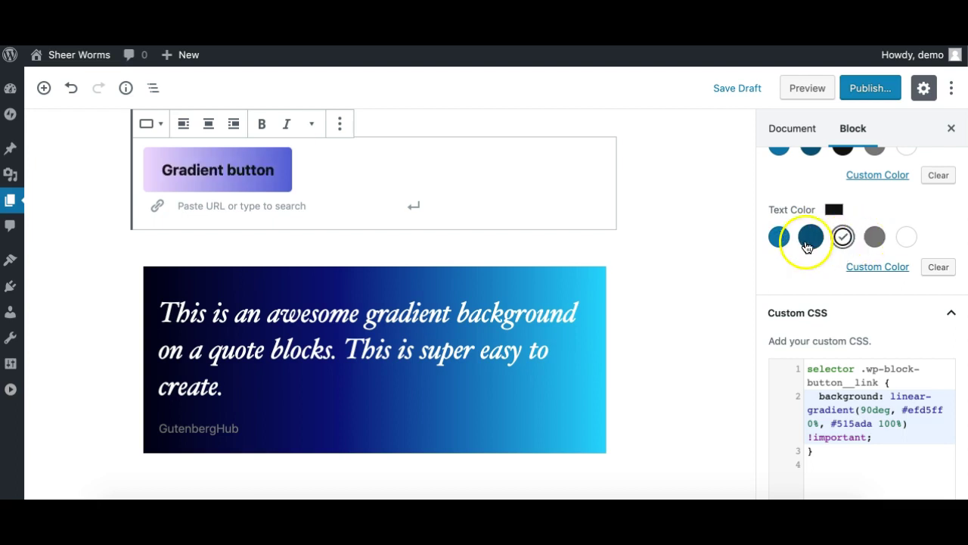
{"action": "left_click", "coordinate": [811, 240]}
{"action": "left_click", "coordinate": [843, 236]}
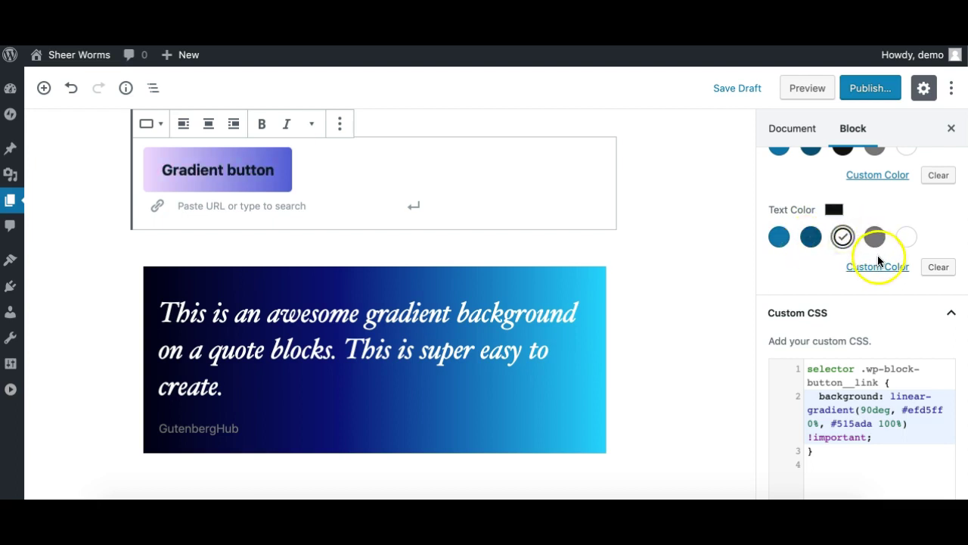
Review the button, quote and Media & Text blocks in the editor, together with the button's Custom CSS and color settings
{"action": "scroll", "coordinate": [617, 415], "scroll_direction": "down", "scroll_amount": 10}
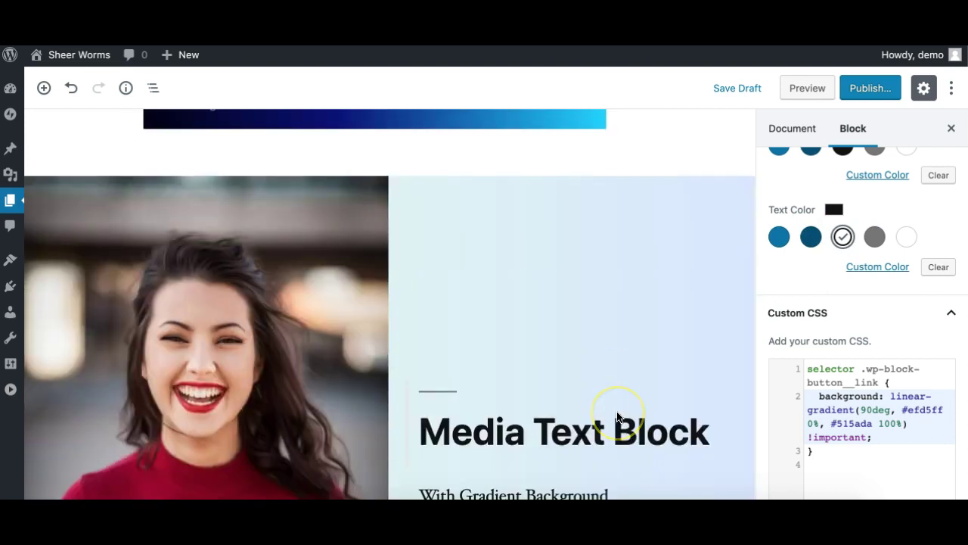
{"action": "scroll", "coordinate": [616, 416], "scroll_direction": "up", "scroll_amount": 10}
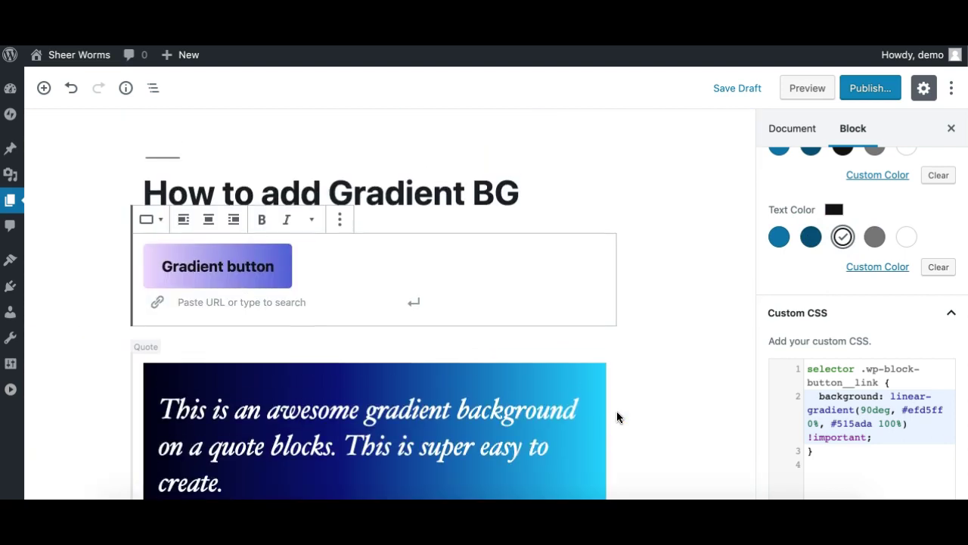
{"action": "scroll", "coordinate": [617, 416], "scroll_direction": "down", "scroll_amount": 10}
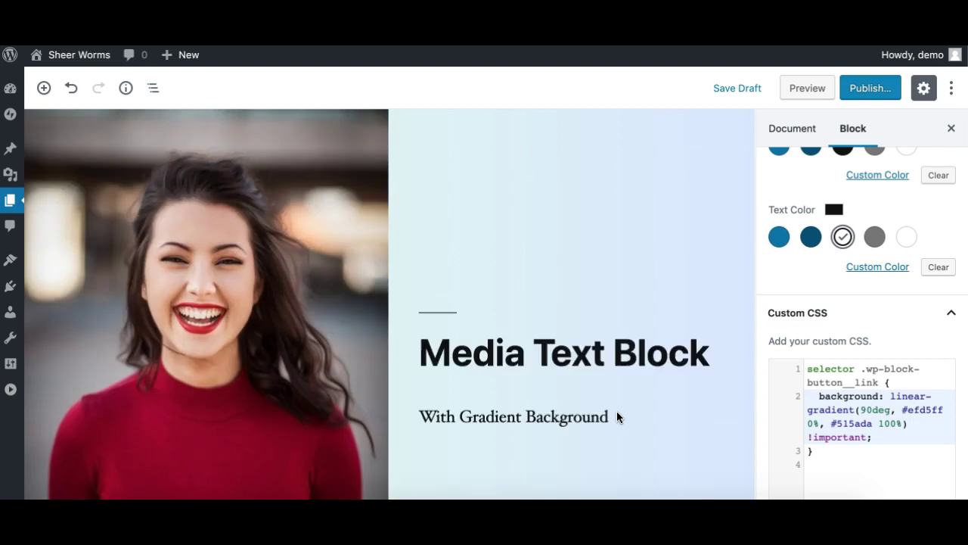
{"action": "scroll", "coordinate": [617, 416], "scroll_direction": "up", "scroll_amount": 10}
{"action": "left_click", "coordinate": [787, 318]}
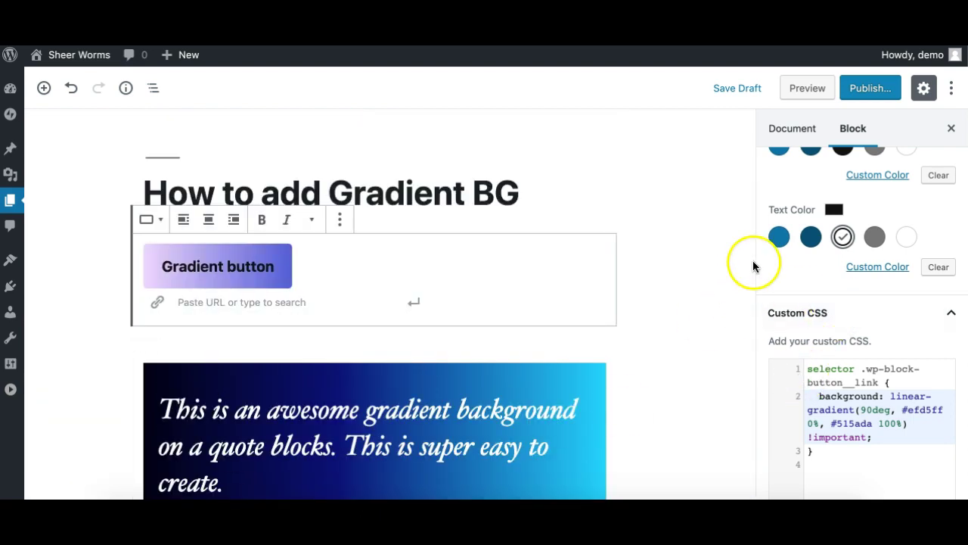
{"action": "scroll", "coordinate": [795, 348], "scroll_direction": "down", "scroll_amount": 2}
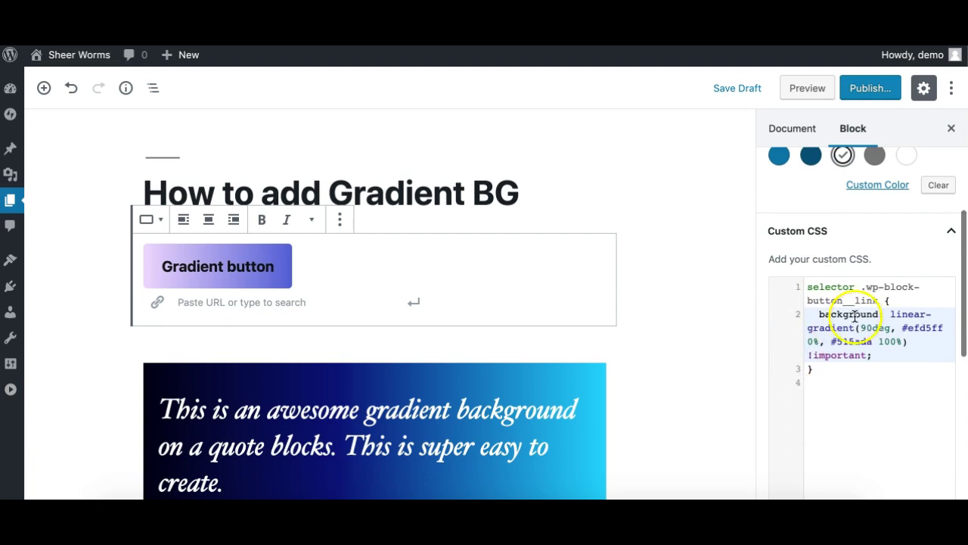
{"action": "scroll", "coordinate": [802, 250], "scroll_direction": "up", "scroll_amount": 5}
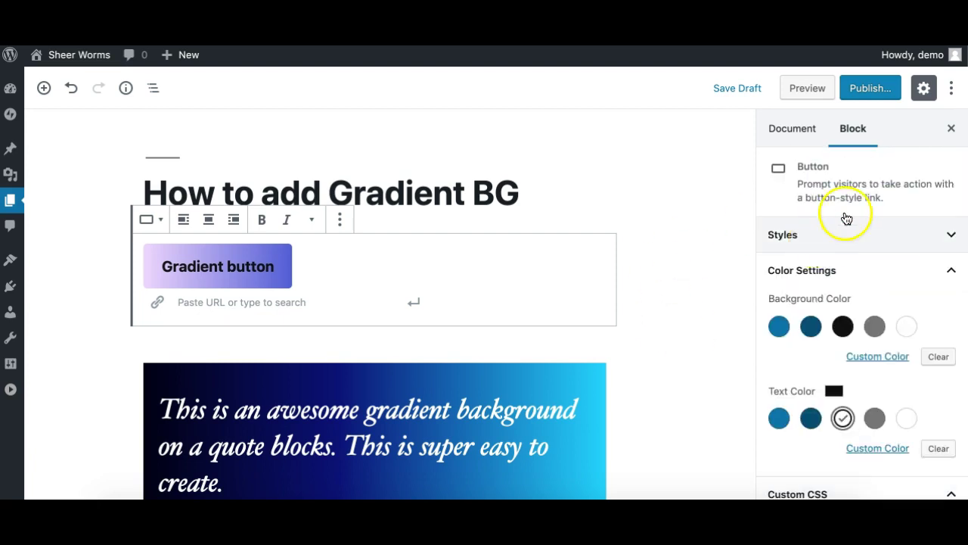
Publish the How to add Gradient BG page and open its live version
{"action": "left_click", "coordinate": [870, 88]}
{"action": "left_click", "coordinate": [870, 87]}
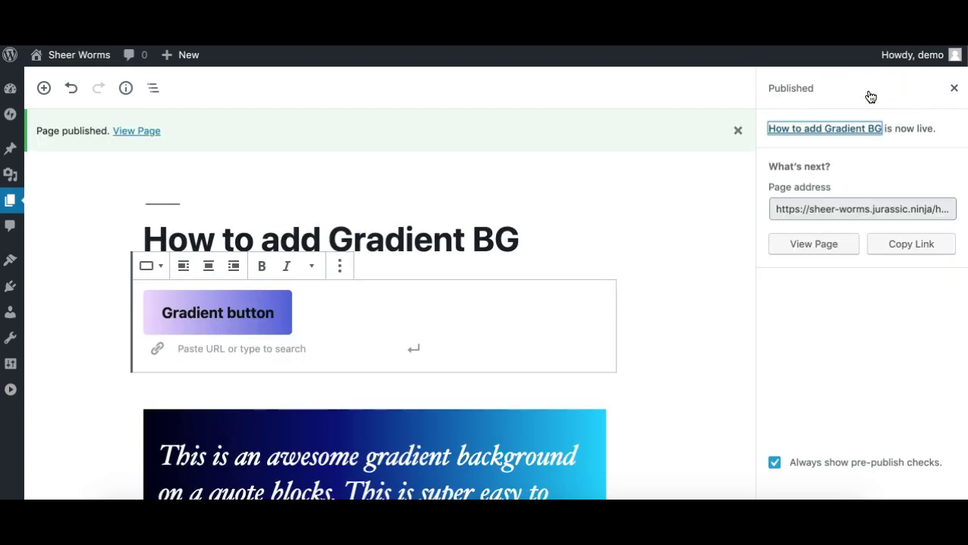
{"action": "left_click", "coordinate": [137, 130]}
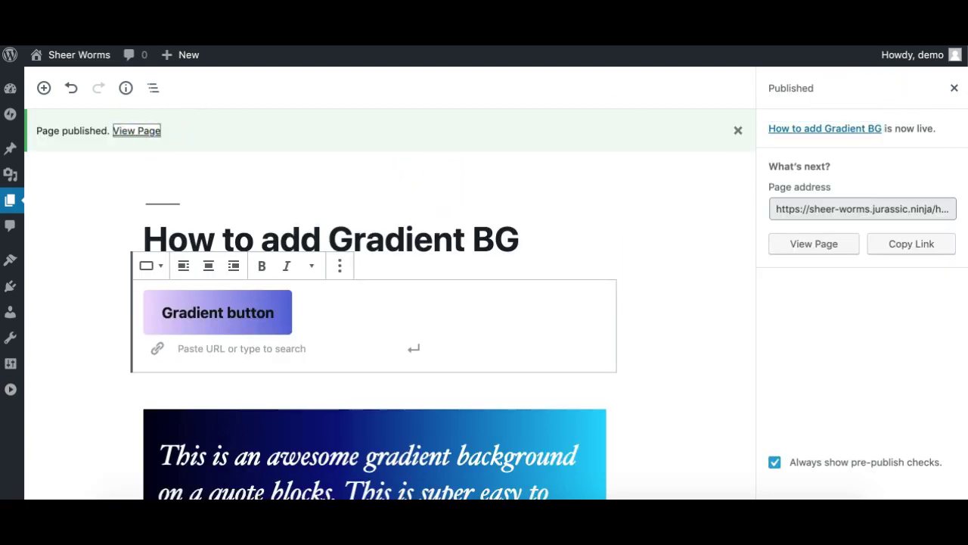
Examine the gradient backgrounds of the button, quote and Media & Text block on the published page
{"action": "scroll", "coordinate": [326, 298], "scroll_direction": "down", "scroll_amount": 3}
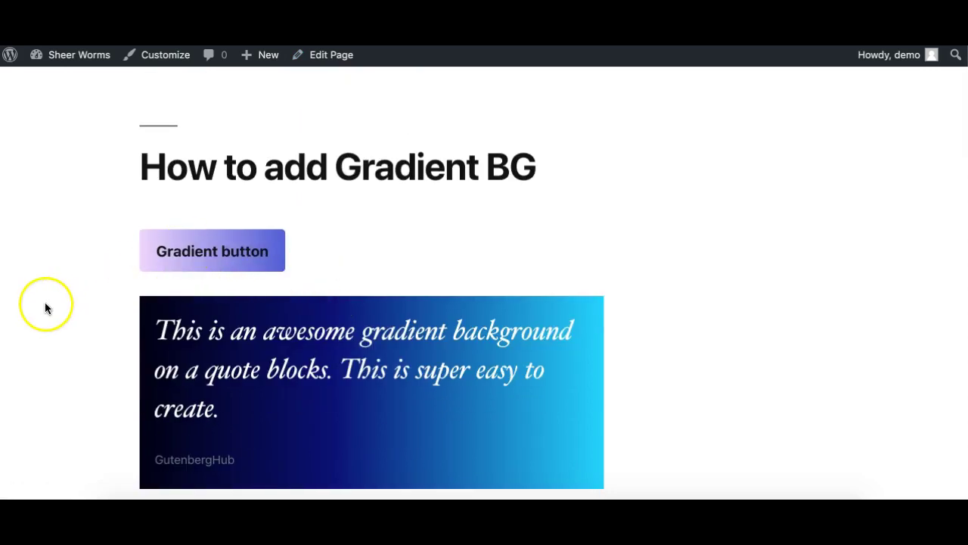
{"action": "scroll", "coordinate": [68, 346], "scroll_direction": "down", "scroll_amount": 3}
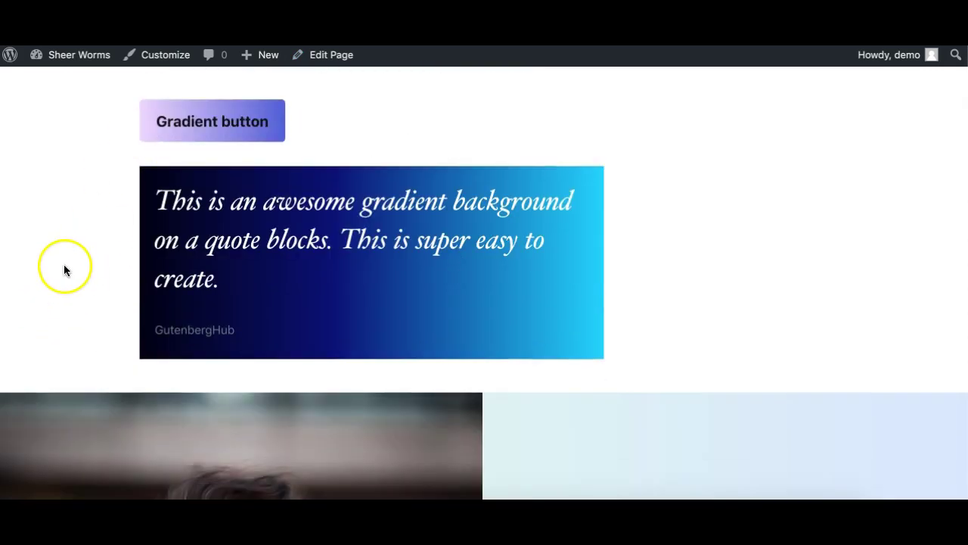
{"action": "scroll", "coordinate": [304, 142], "scroll_direction": "down", "scroll_amount": 2}
{"action": "scroll", "coordinate": [314, 261], "scroll_direction": "down", "scroll_amount": 10}
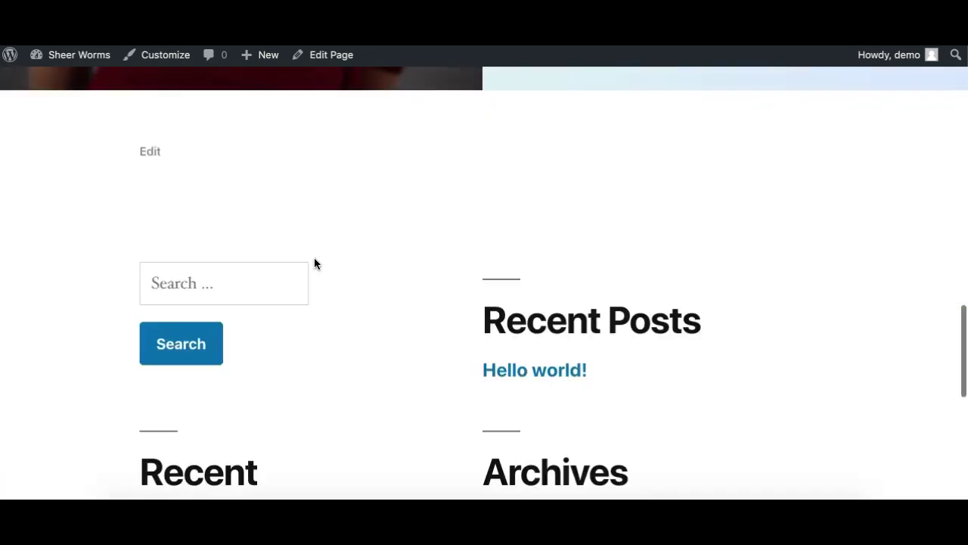
{"action": "scroll", "coordinate": [314, 261], "scroll_direction": "up", "scroll_amount": 3}
{"action": "scroll", "coordinate": [315, 262], "scroll_direction": "up", "scroll_amount": 3}
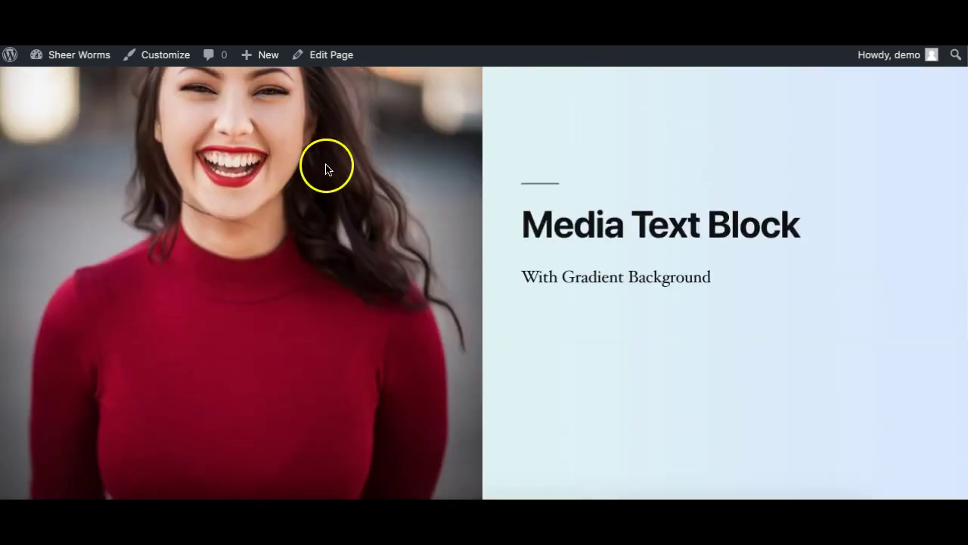
{"action": "scroll", "coordinate": [326, 169], "scroll_direction": "up", "scroll_amount": 2}
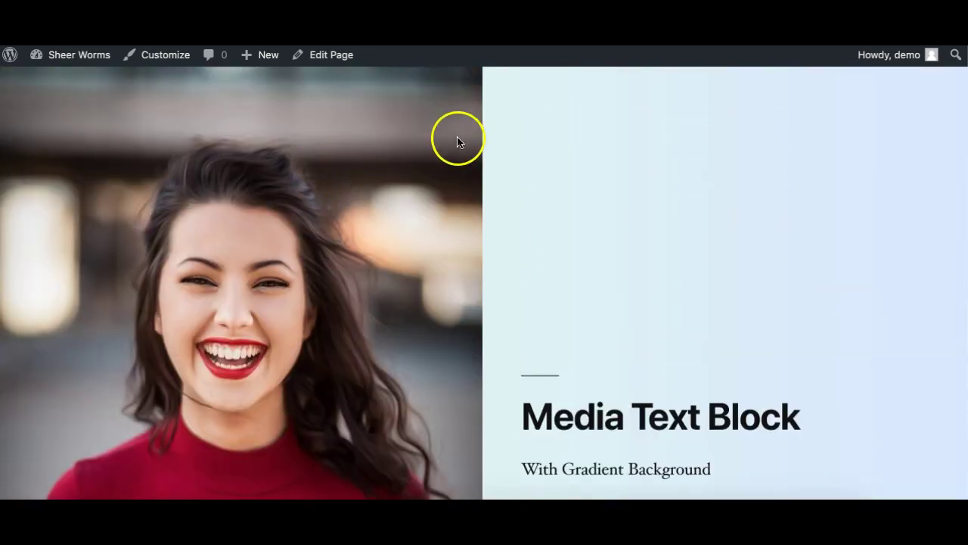
{"action": "scroll", "coordinate": [385, 209], "scroll_direction": "up", "scroll_amount": 5}
Switch to the CSS Gradient site and browse its gradient swatches page from the presets to the footer and back
{"action": "left_click", "coordinate": [325, 223]}
{"action": "scroll", "coordinate": [325, 223], "scroll_direction": "down", "scroll_amount": 1}
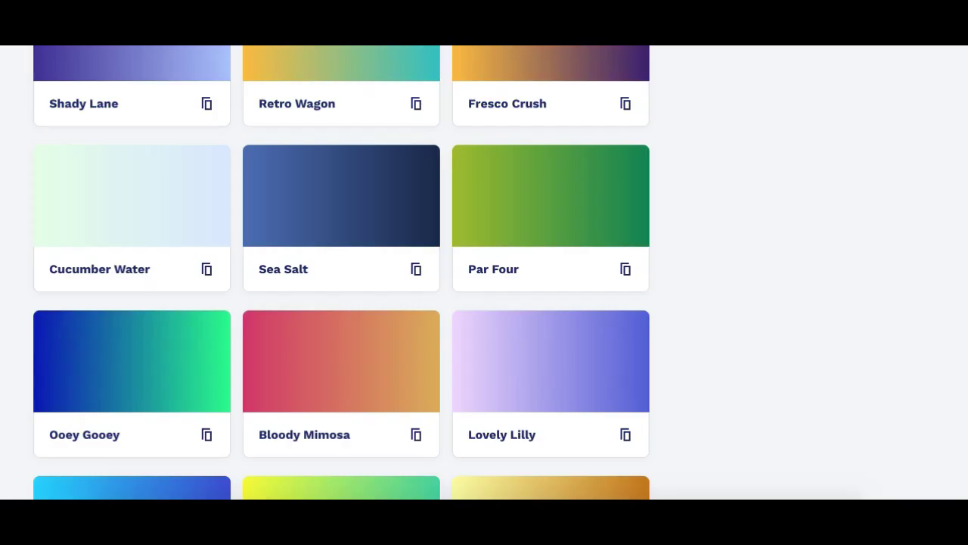
{"action": "scroll", "coordinate": [461, 329], "scroll_direction": "down", "scroll_amount": 2}
{"action": "left_click", "coordinate": [461, 329]}
{"action": "scroll", "coordinate": [461, 329], "scroll_direction": "down", "scroll_amount": 10}
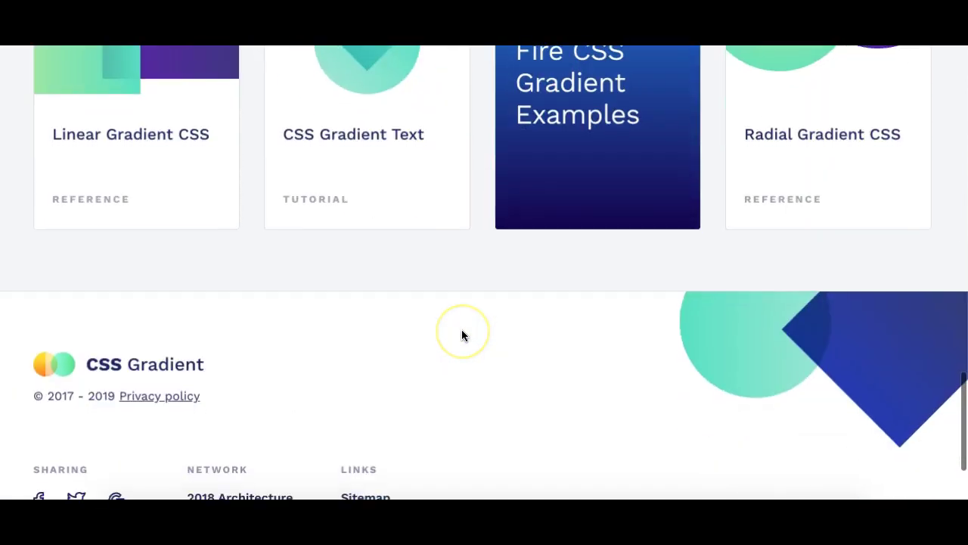
{"action": "scroll", "coordinate": [461, 329], "scroll_direction": "up", "scroll_amount": 12}
{"action": "scroll", "coordinate": [461, 333], "scroll_direction": "up", "scroll_amount": 15}
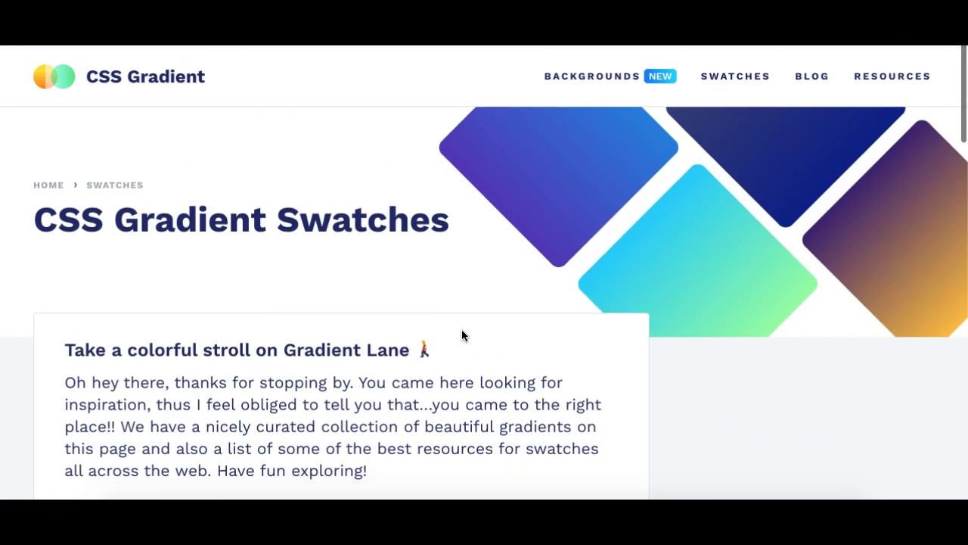
Open the CSS Gradient generator from the site's home page and examine its color stops, gradient type controls and generated CSS code
{"action": "left_click", "coordinate": [289, 81]}
{"action": "left_click", "coordinate": [151, 74]}
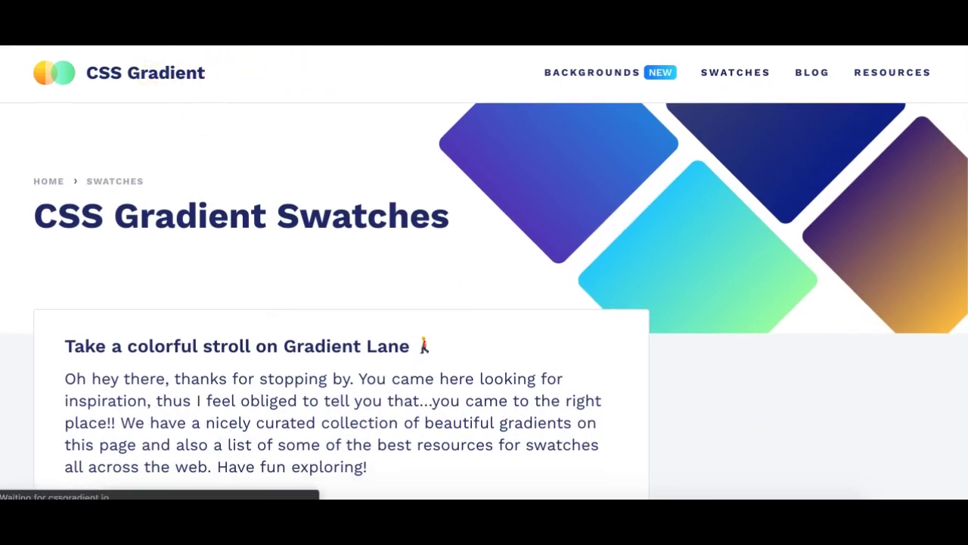
{"action": "scroll", "coordinate": [224, 205], "scroll_direction": "down", "scroll_amount": 4}
{"action": "scroll", "coordinate": [225, 205], "scroll_direction": "up", "scroll_amount": 2}
{"action": "scroll", "coordinate": [225, 209], "scroll_direction": "up", "scroll_amount": 2}
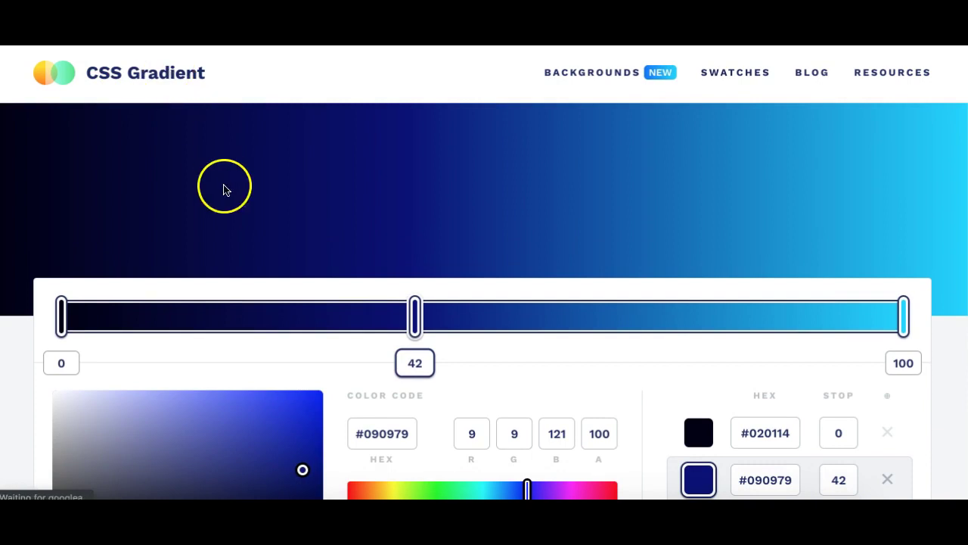
{"action": "scroll", "coordinate": [253, 227], "scroll_direction": "down", "scroll_amount": 8}
{"action": "scroll", "coordinate": [253, 231], "scroll_direction": "up", "scroll_amount": 5}
{"action": "scroll", "coordinate": [253, 230], "scroll_direction": "down", "scroll_amount": 6}
{"action": "scroll", "coordinate": [253, 231], "scroll_direction": "up", "scroll_amount": 9}
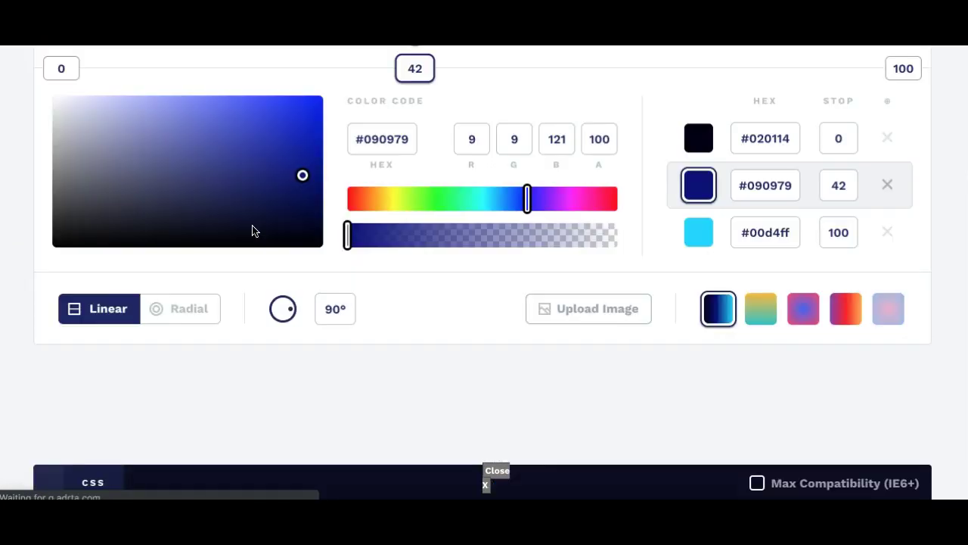
{"action": "scroll", "coordinate": [252, 230], "scroll_direction": "down", "scroll_amount": 6}
{"action": "scroll", "coordinate": [253, 230], "scroll_direction": "down", "scroll_amount": 3}
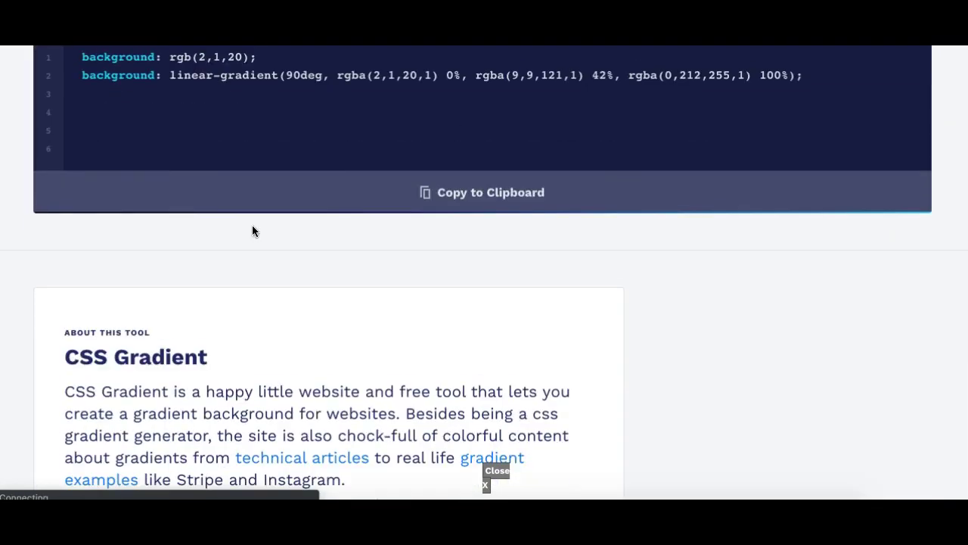
{"action": "scroll", "coordinate": [253, 230], "scroll_direction": "up", "scroll_amount": 2}
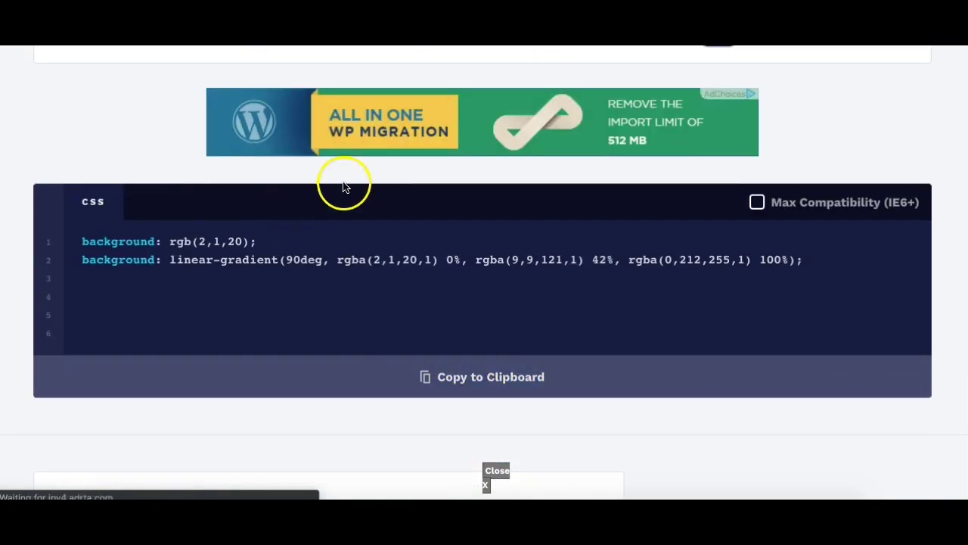
{"action": "scroll", "coordinate": [341, 188], "scroll_direction": "up", "scroll_amount": 6}
{"action": "scroll", "coordinate": [342, 188], "scroll_direction": "down", "scroll_amount": 6}
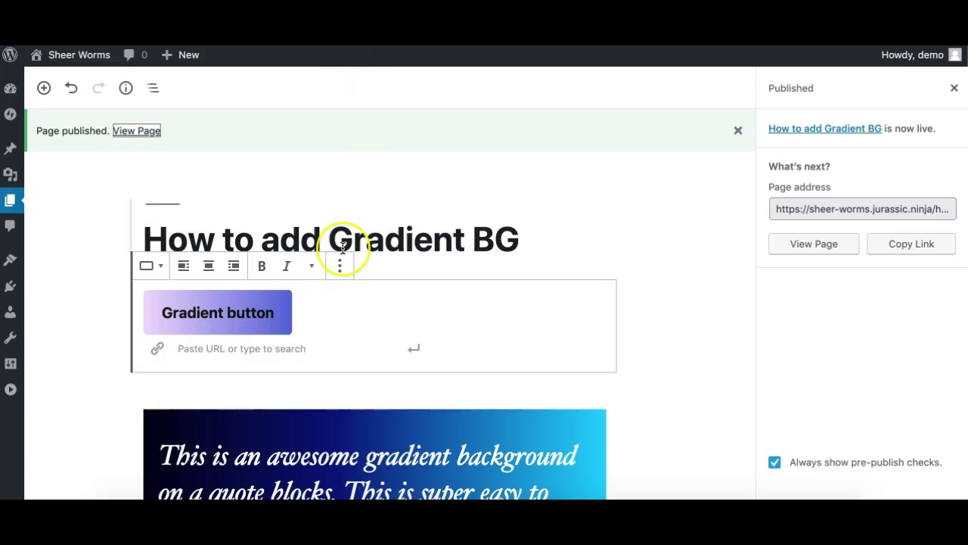
Return to the WordPress editor and look over the gradient blocks of the published page
{"action": "scroll", "coordinate": [341, 246], "scroll_direction": "down", "scroll_amount": 3}
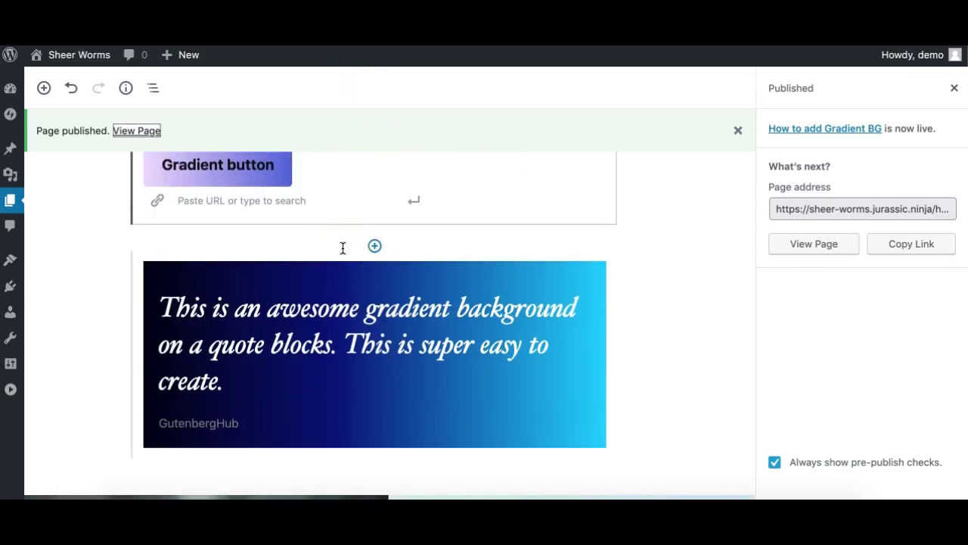
{"action": "scroll", "coordinate": [343, 247], "scroll_direction": "down", "scroll_amount": 10}
{"action": "scroll", "coordinate": [343, 247], "scroll_direction": "up", "scroll_amount": 15}
{"action": "scroll", "coordinate": [343, 248], "scroll_direction": "up", "scroll_amount": 1}
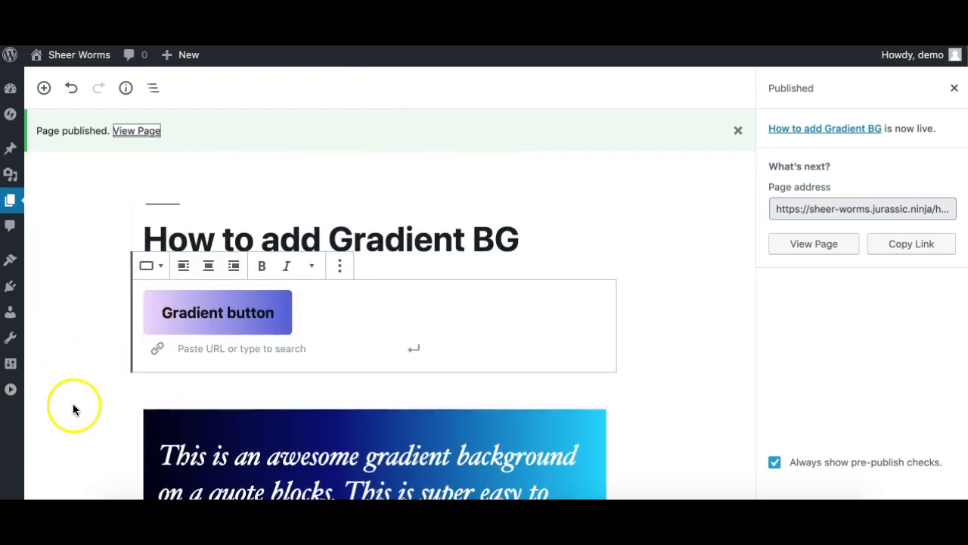